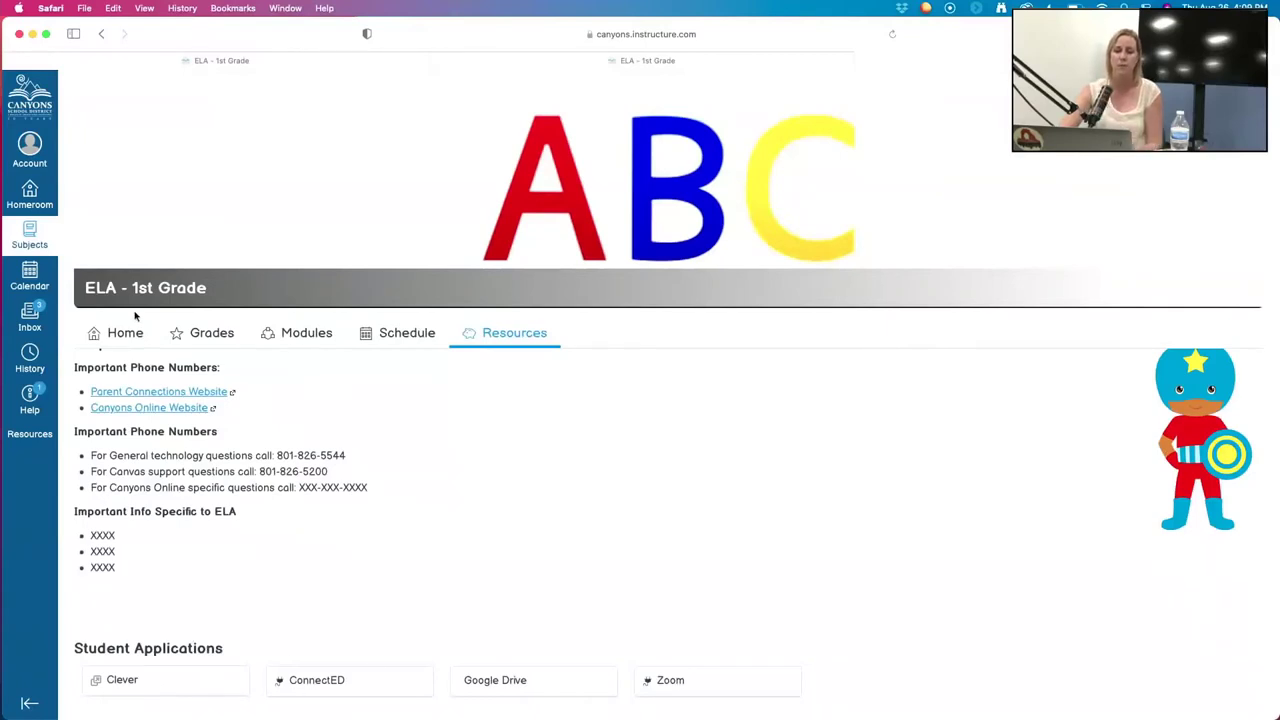
Review the student Homeroom page and its subject cards, and view the Back to School Night event from the important dates.
scroll(135, 316, "up", 2)
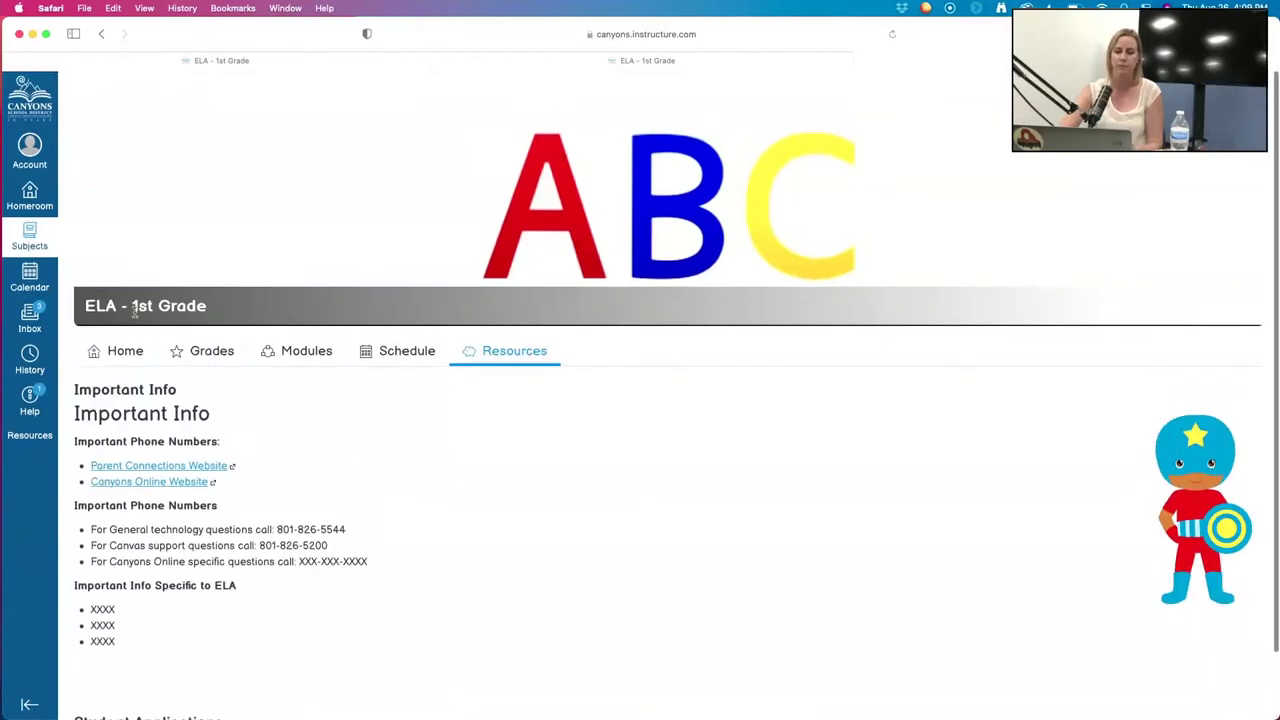
left_click(31, 200)
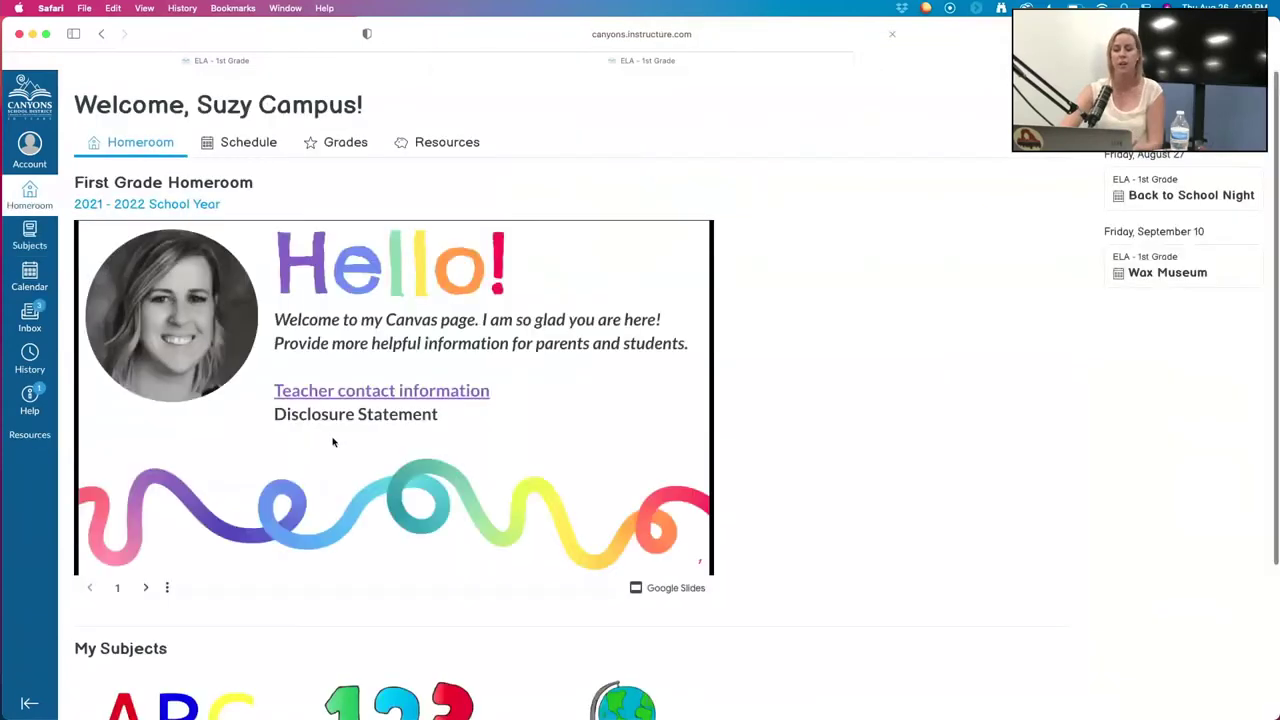
scroll(333, 442, "down", 3)
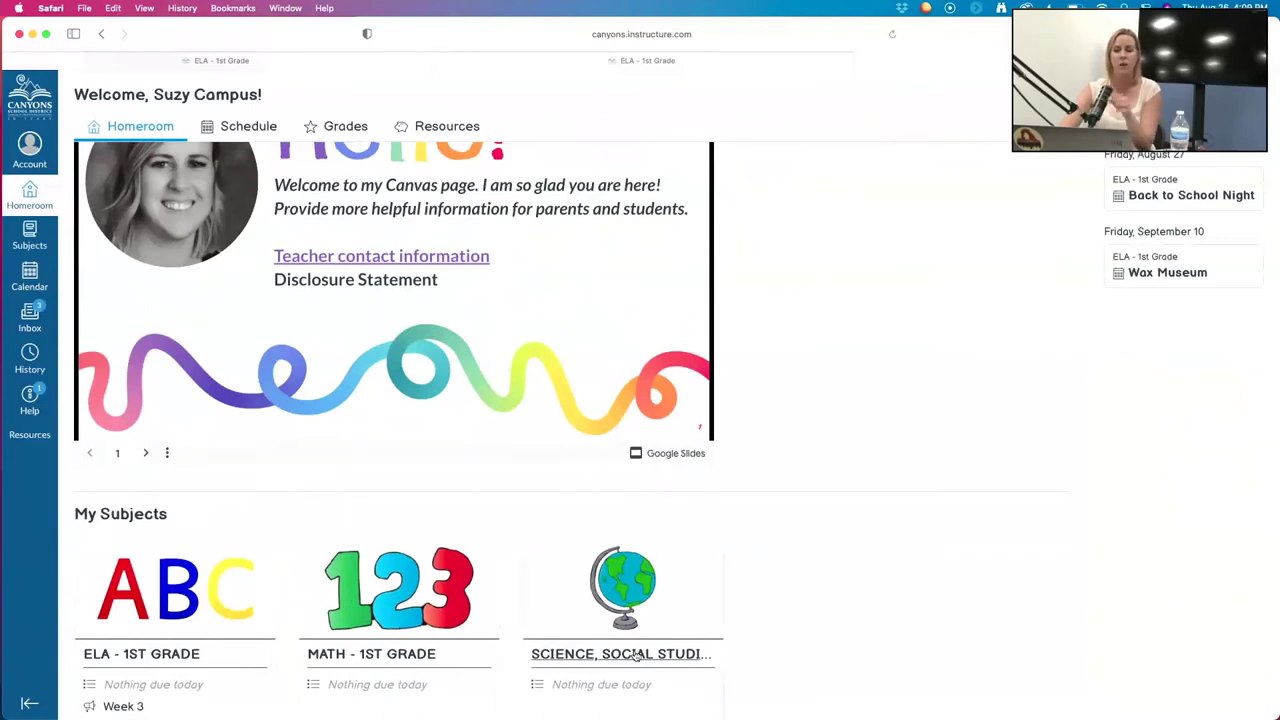
scroll(630, 637, "up", 3)
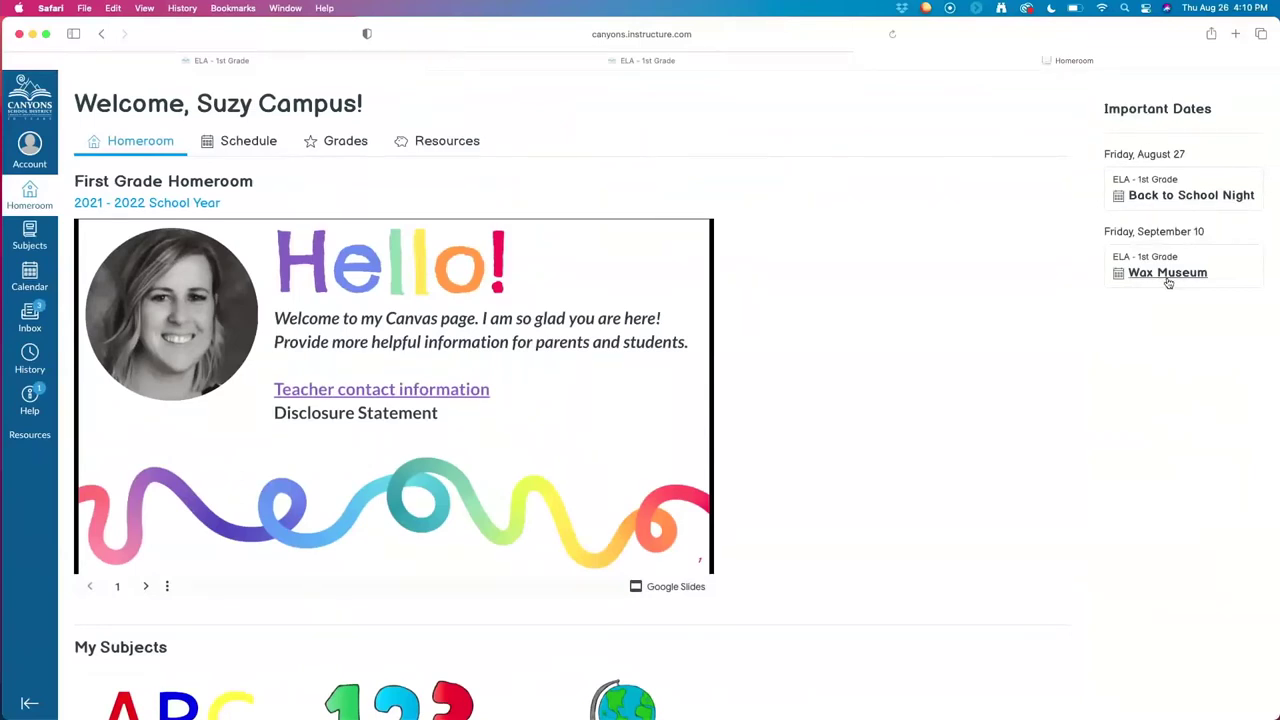
left_click(1147, 201)
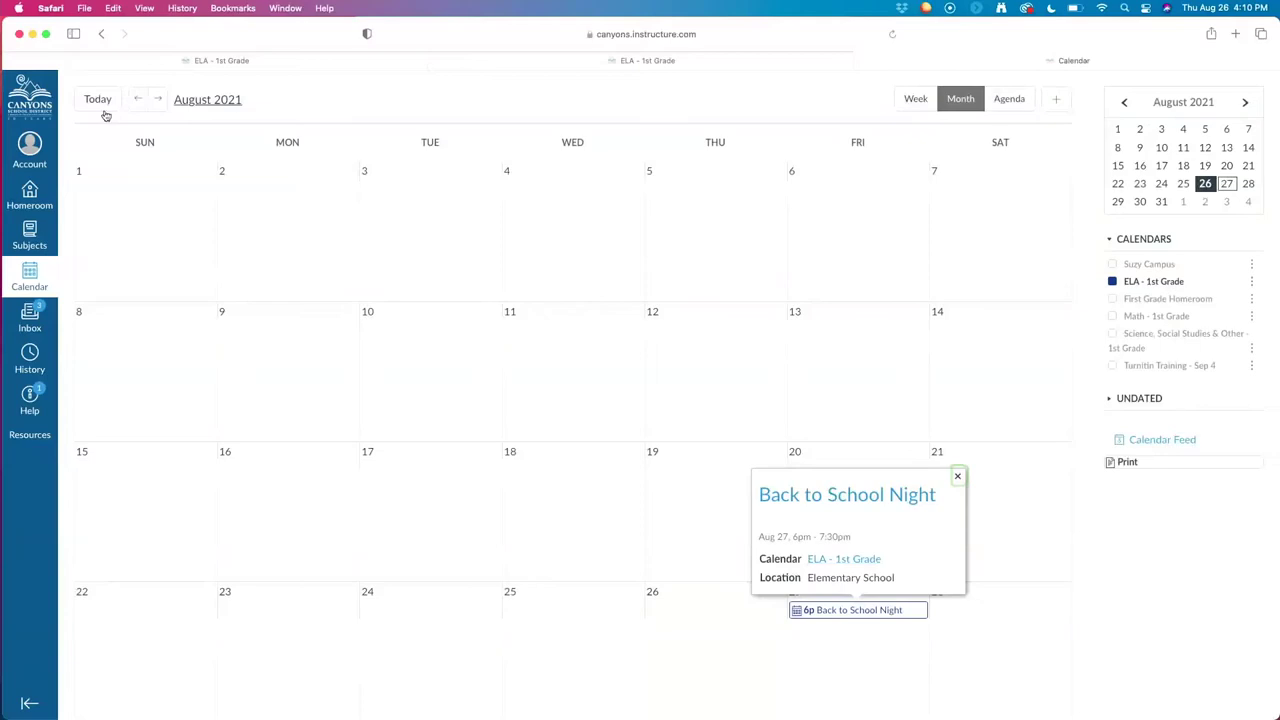
left_click(101, 36)
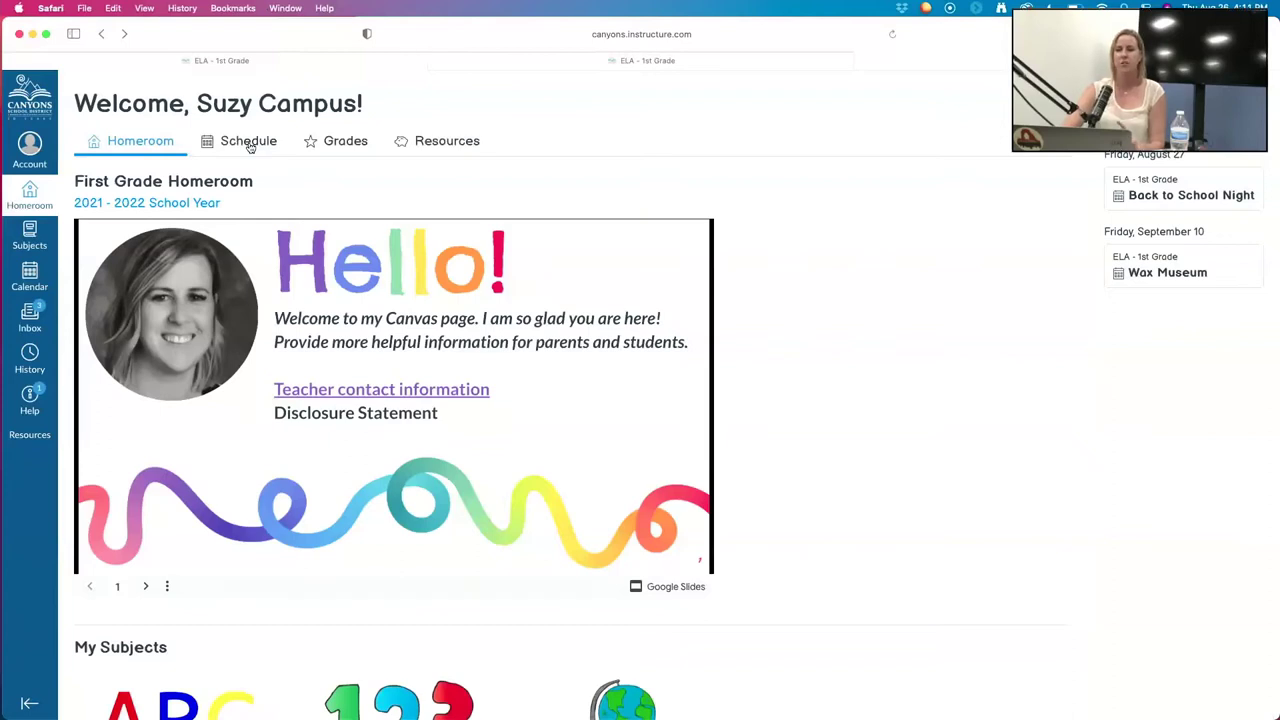
View the student's homeroom Schedule, Grades and Resources pages, and return to the Homeroom page.
left_click(248, 141)
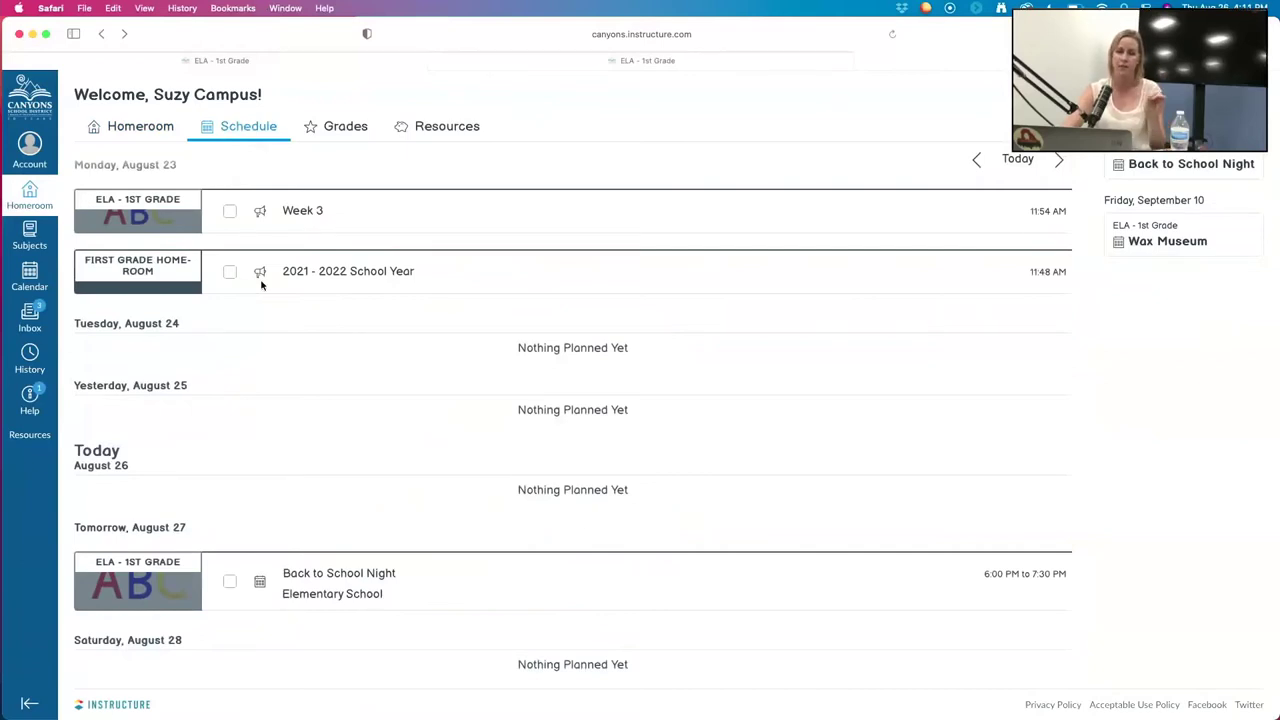
left_click(335, 130)
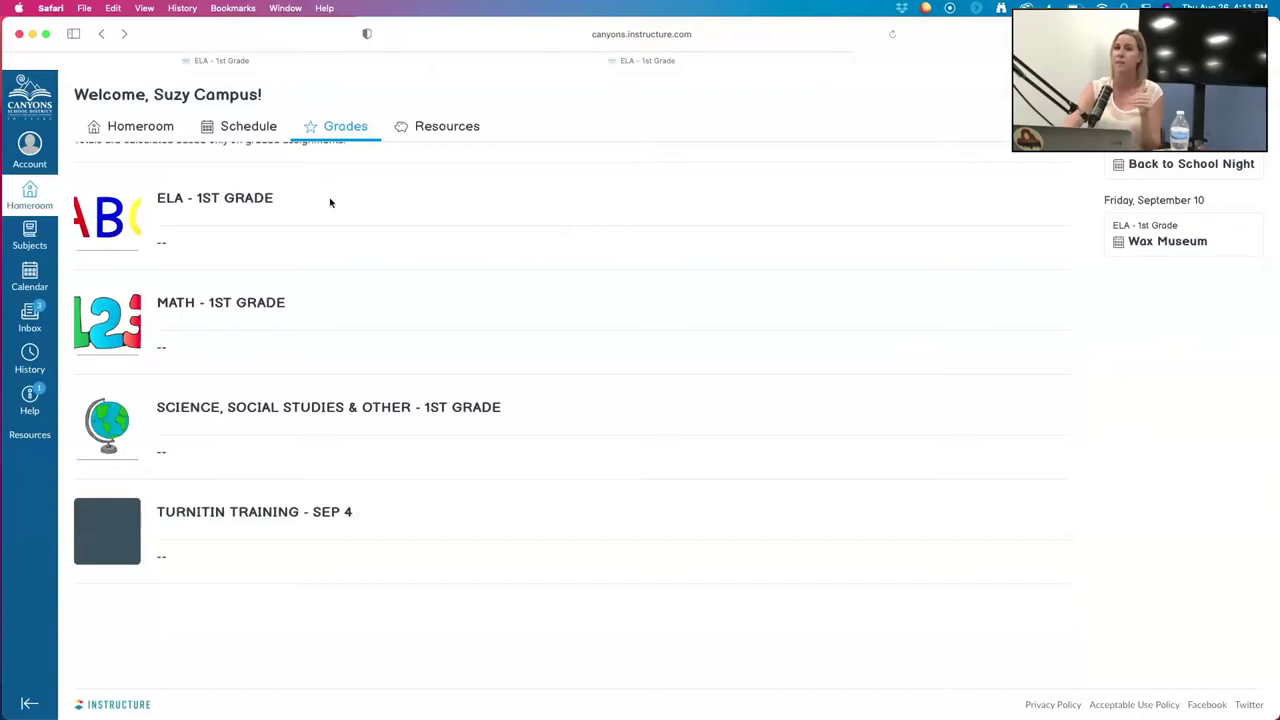
left_click(432, 126)
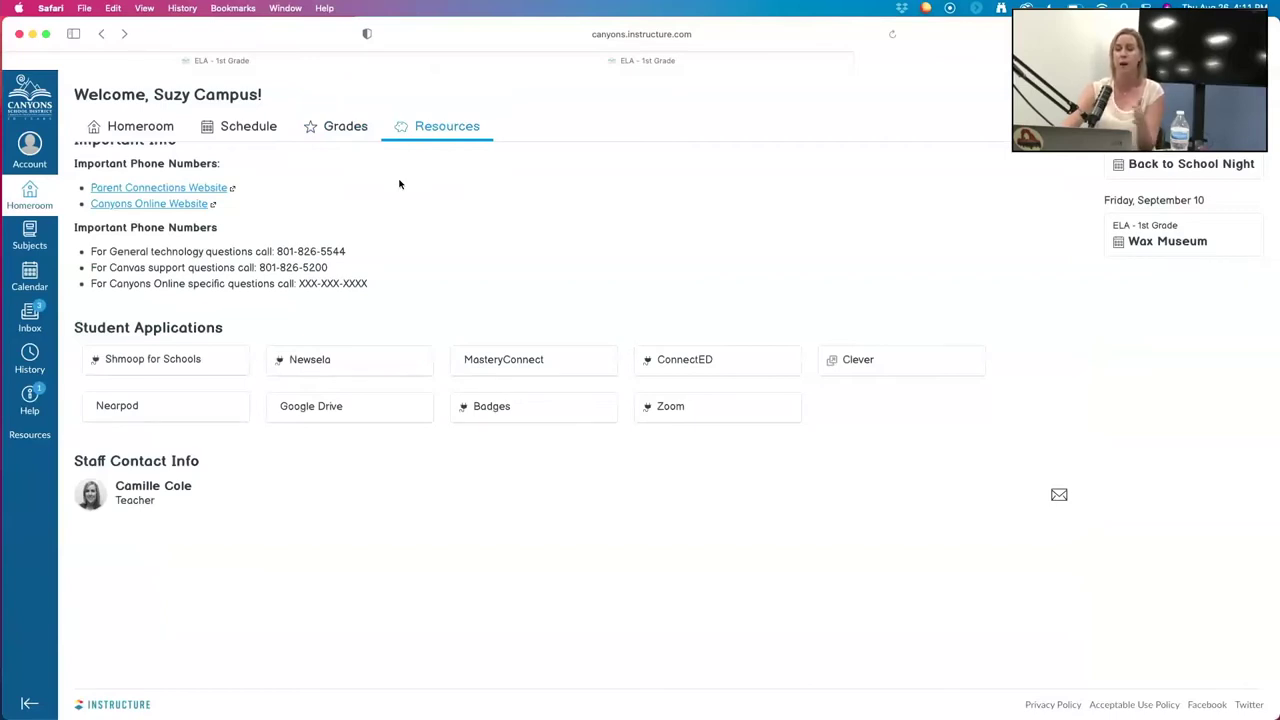
scroll(224, 218, "up", 2)
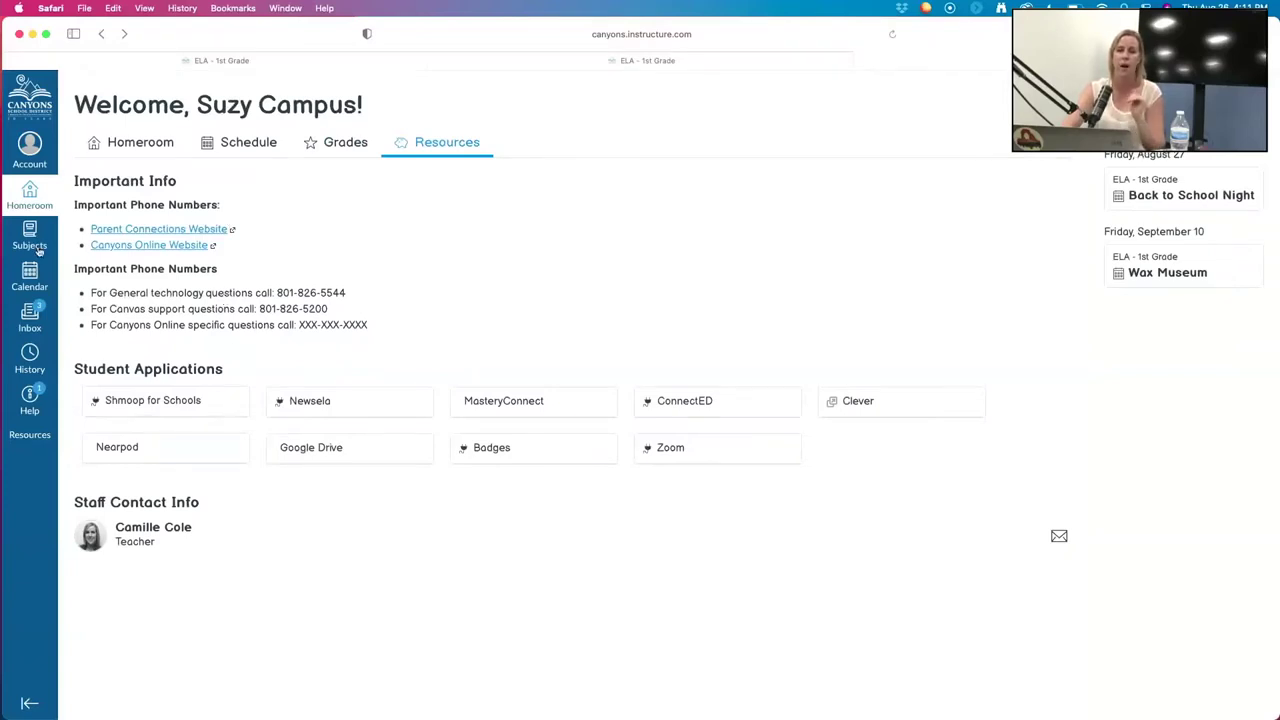
left_click(128, 144)
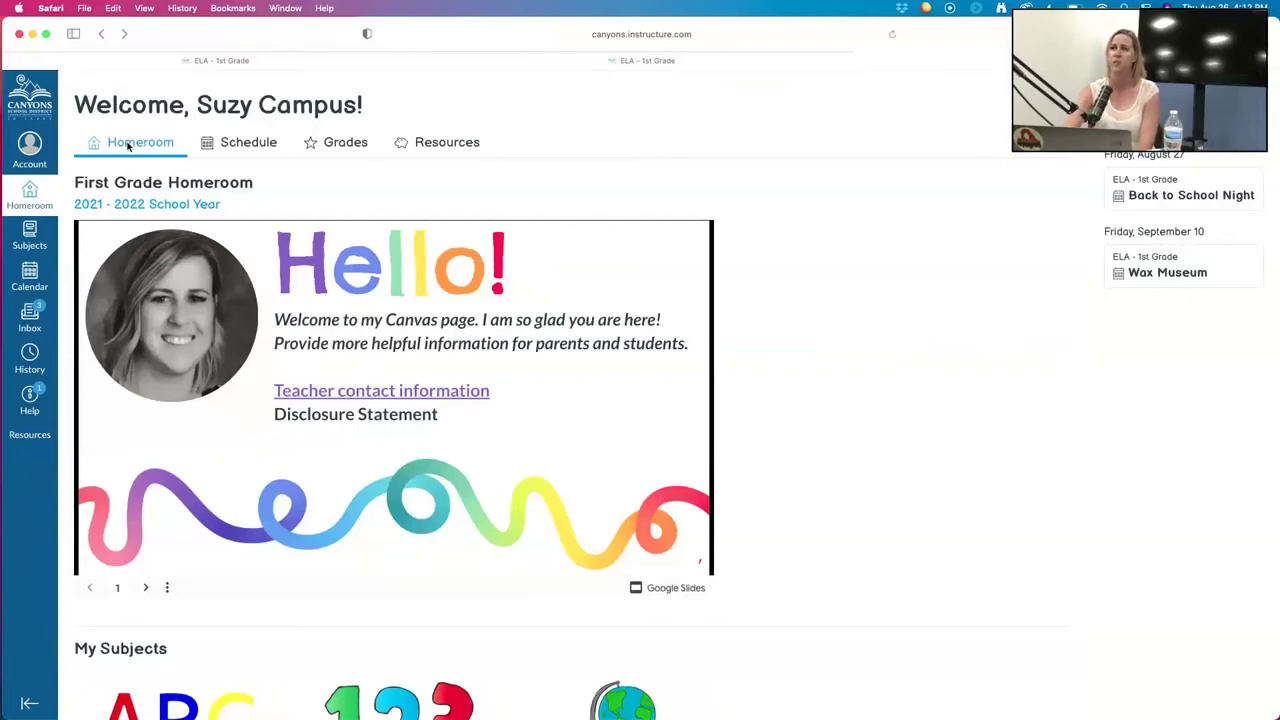
Switch to the teacher account in Chrome and review the First Grade Homeroom course settings, including the homeroom course option.
key("ctrl+Up")
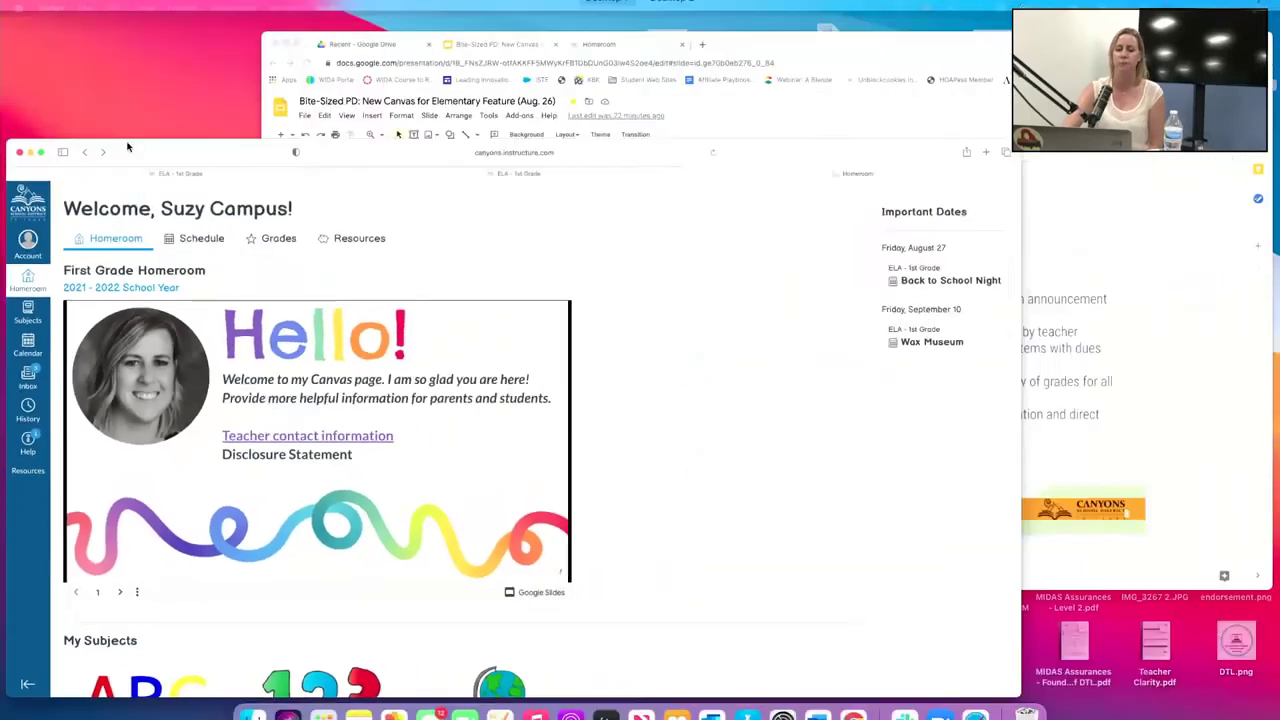
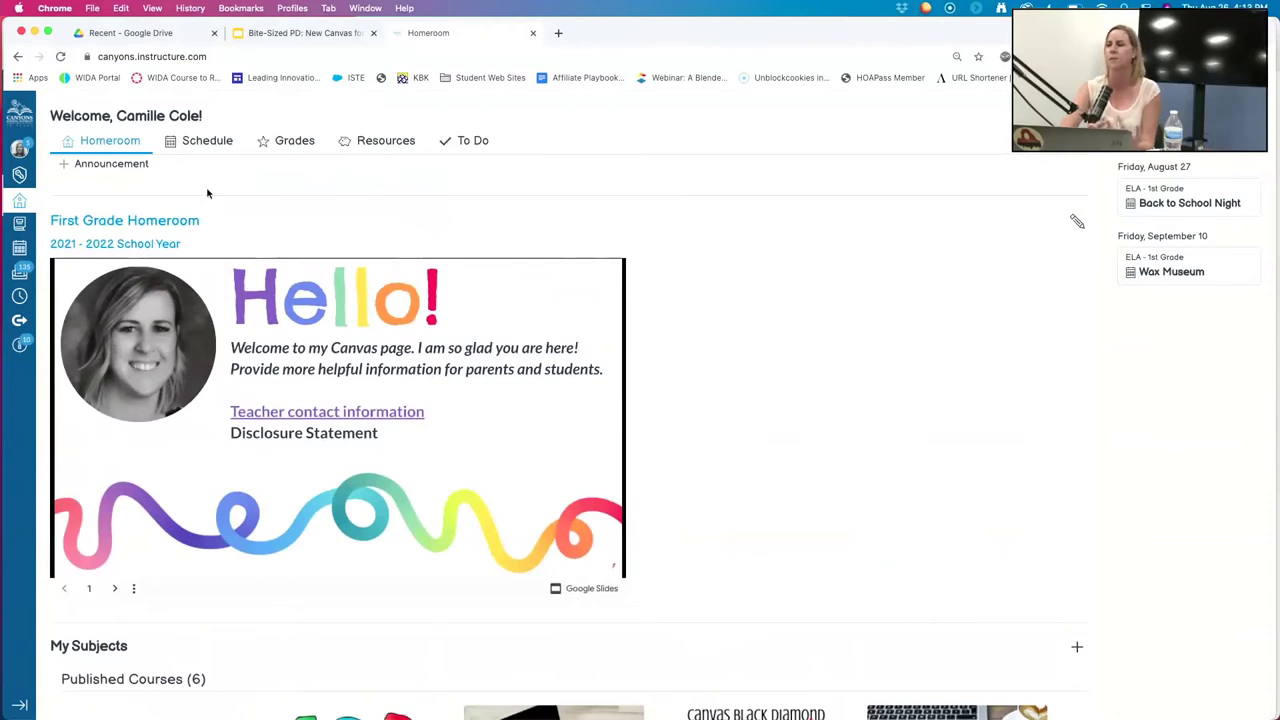
left_click(166, 220)
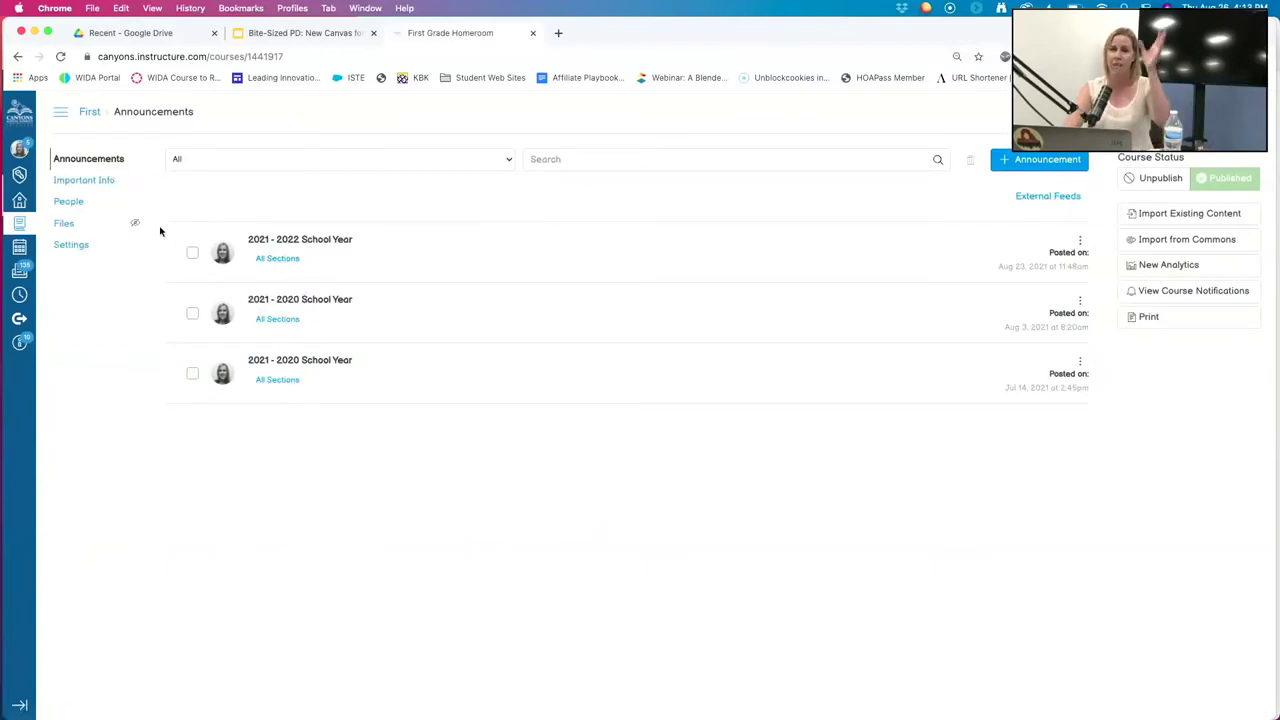
left_click(68, 254)
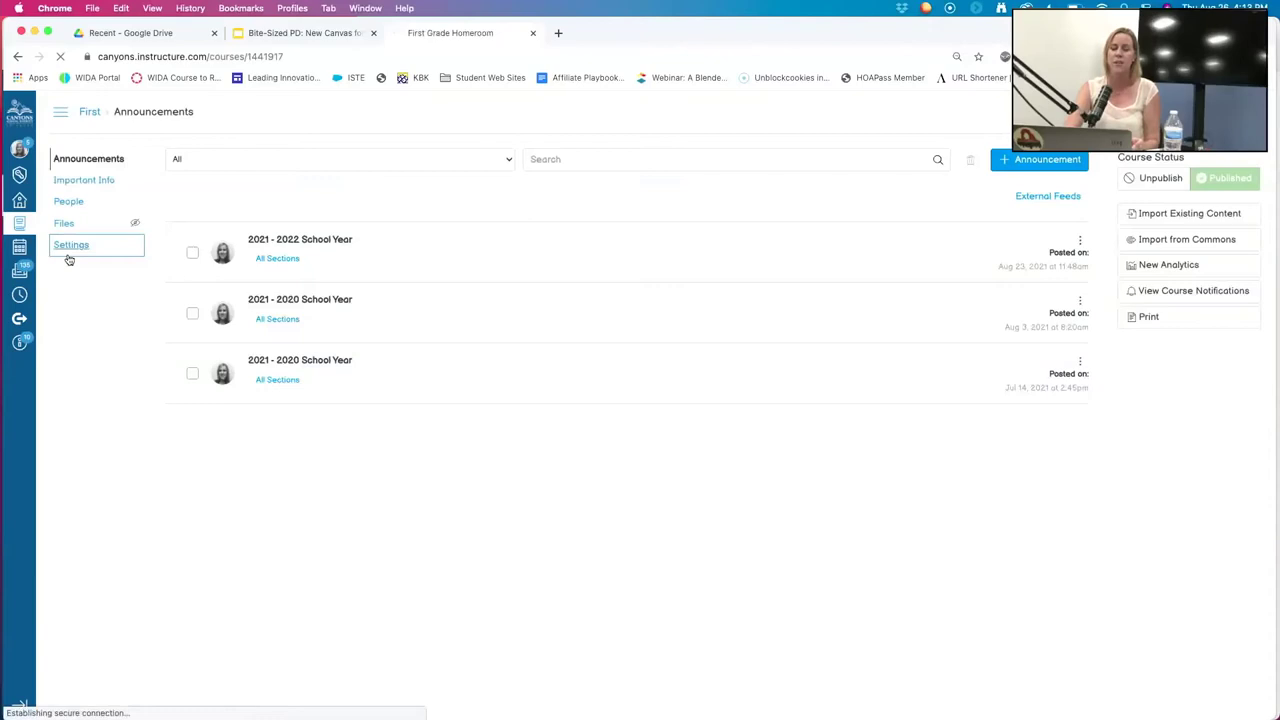
scroll(290, 474, "down", 4)
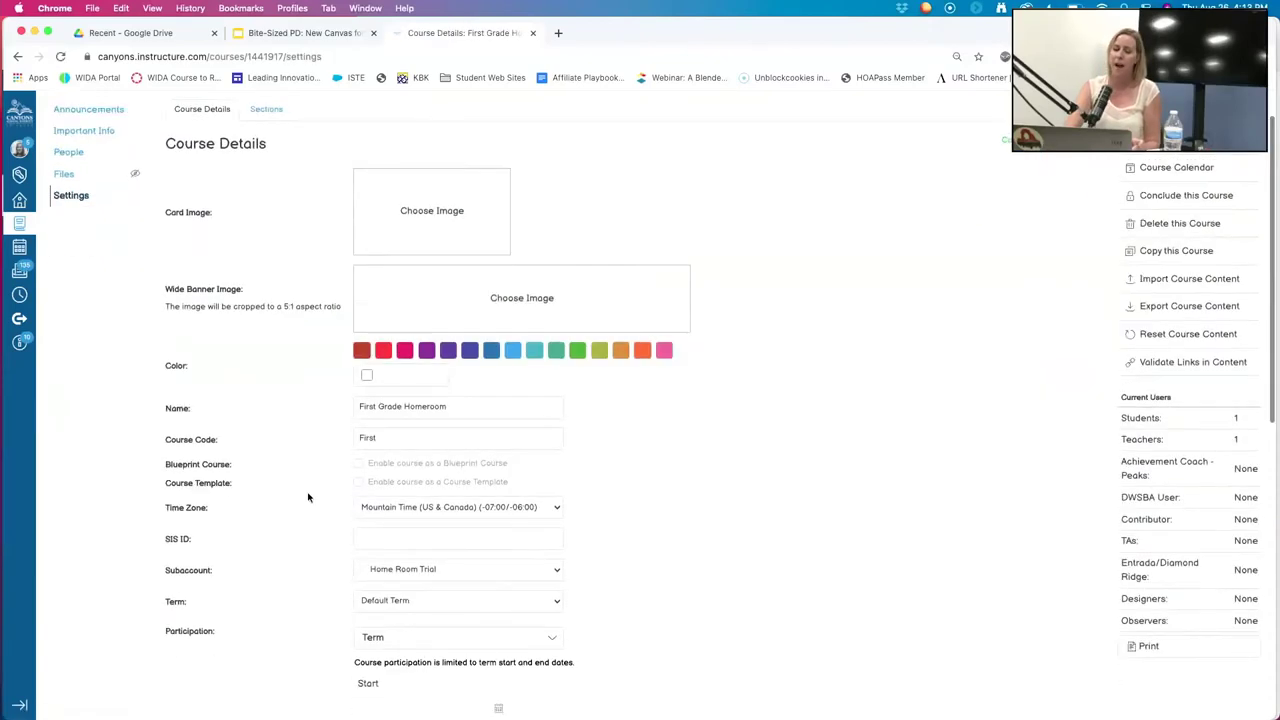
scroll(308, 497, "down", 8)
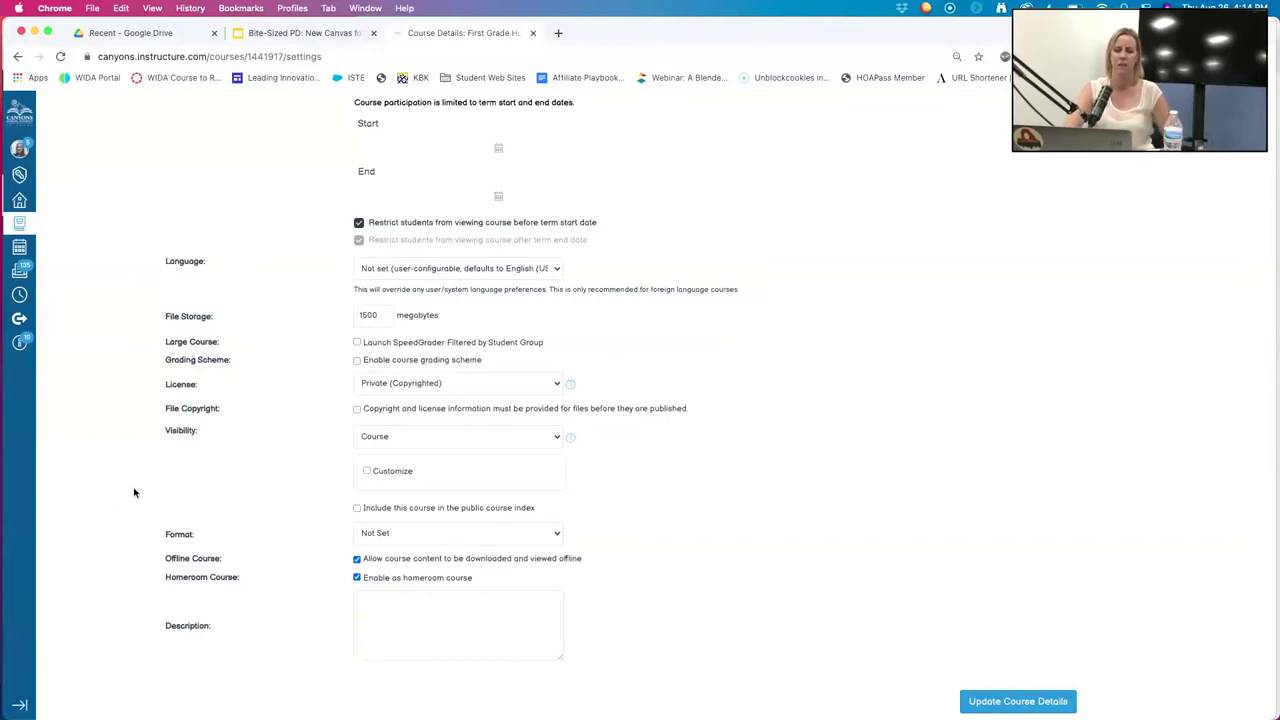
Leave the First Grade Homeroom course settings and return to the teacher's Homeroom dashboard.
scroll(177, 445, "up", 3)
scroll(177, 445, "up", 6)
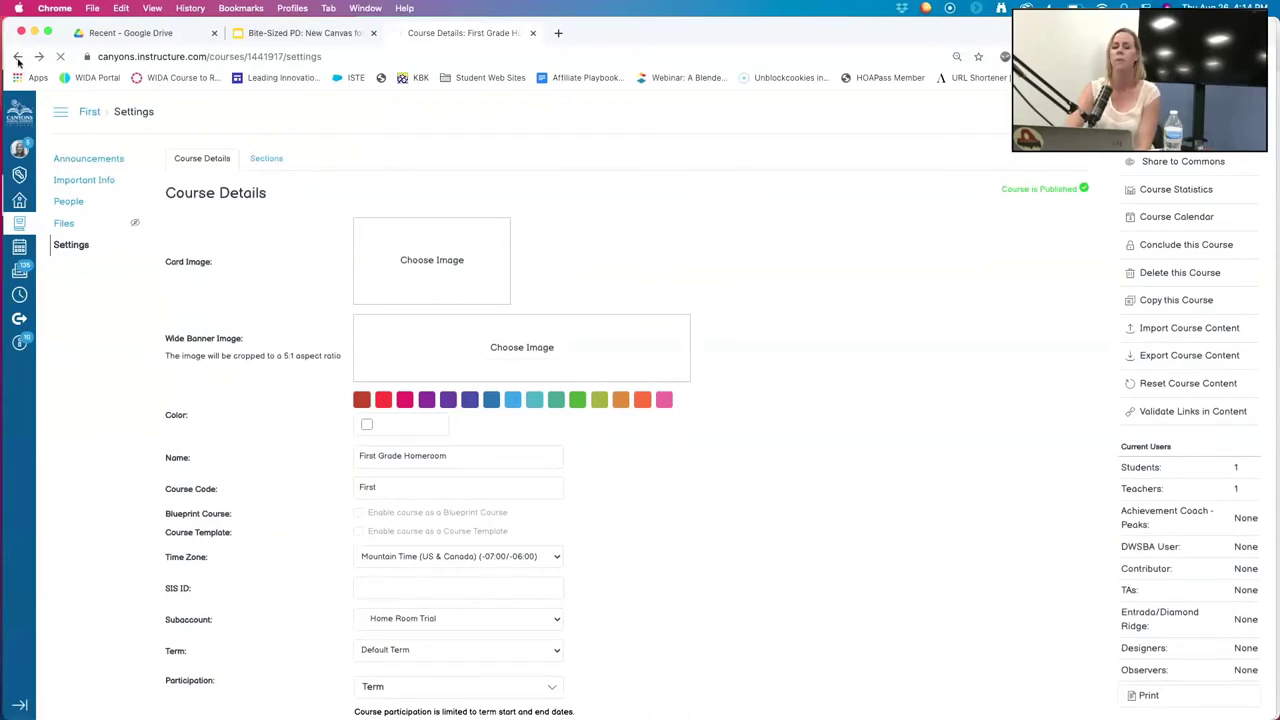
left_click(17, 57)
left_click(20, 203)
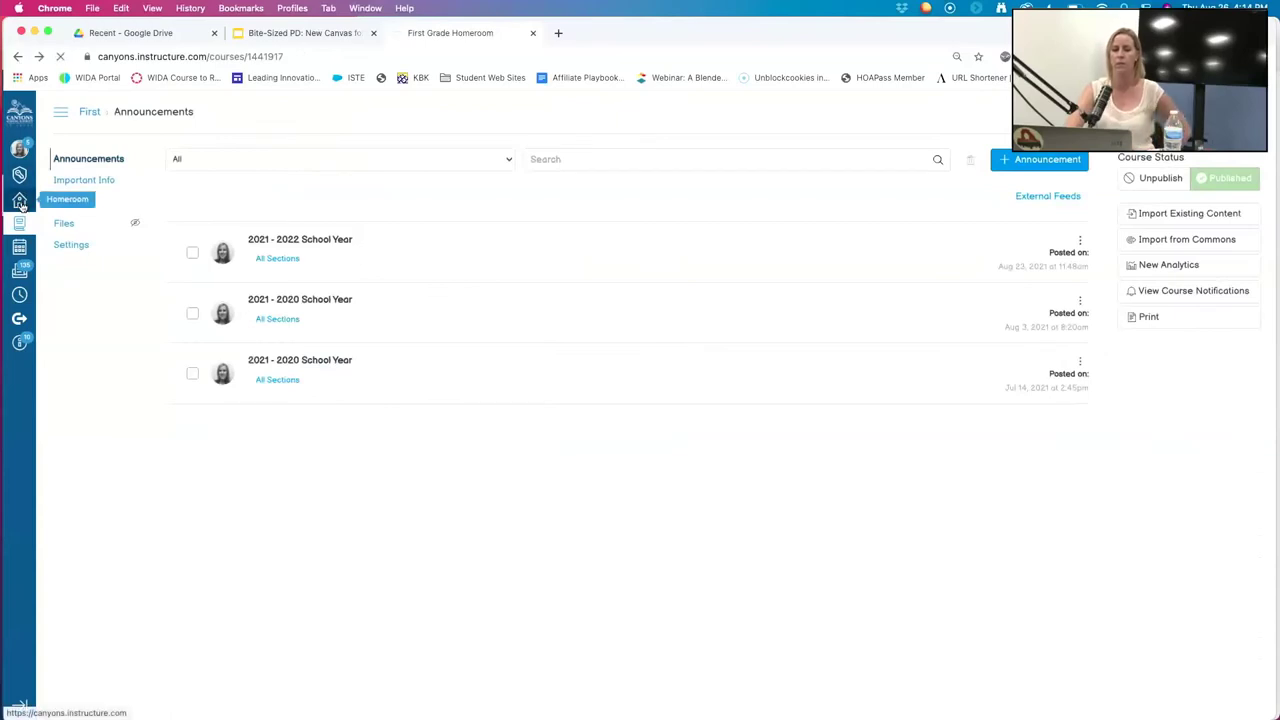
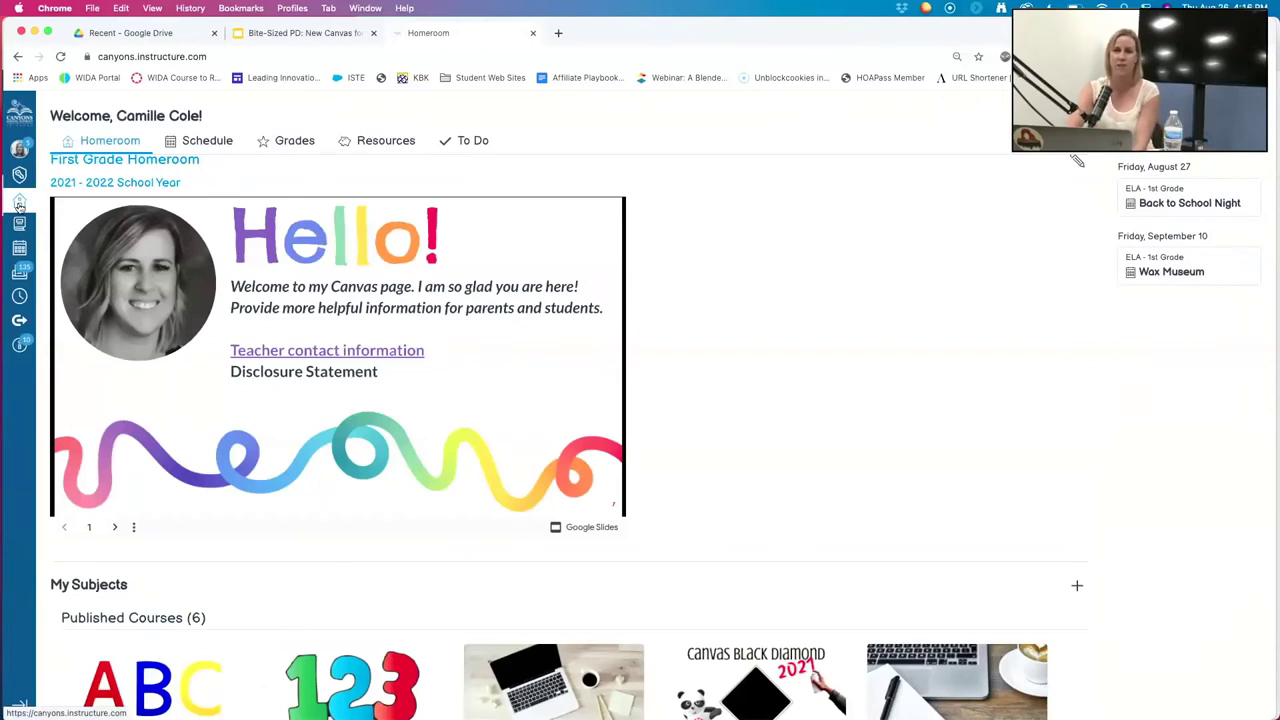
left_click(18, 205)
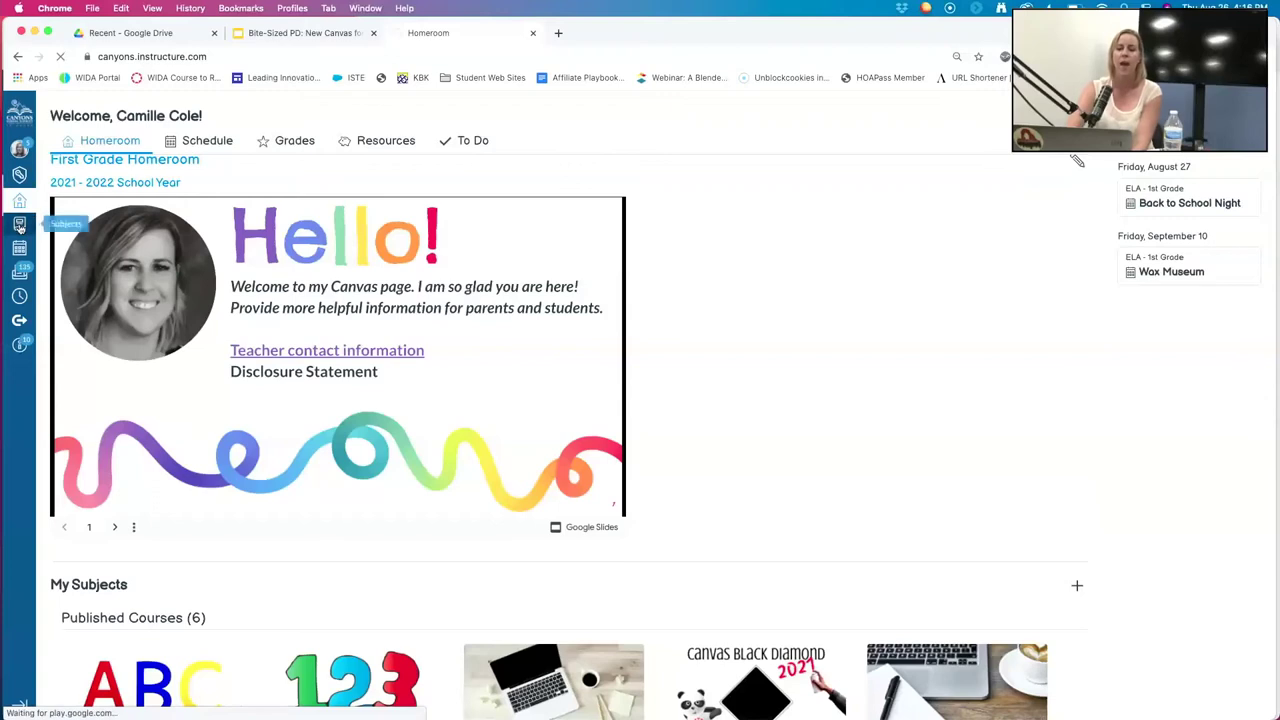
Open the complete list of all subjects and look through the starred and unstarred courses.
left_click(19, 226)
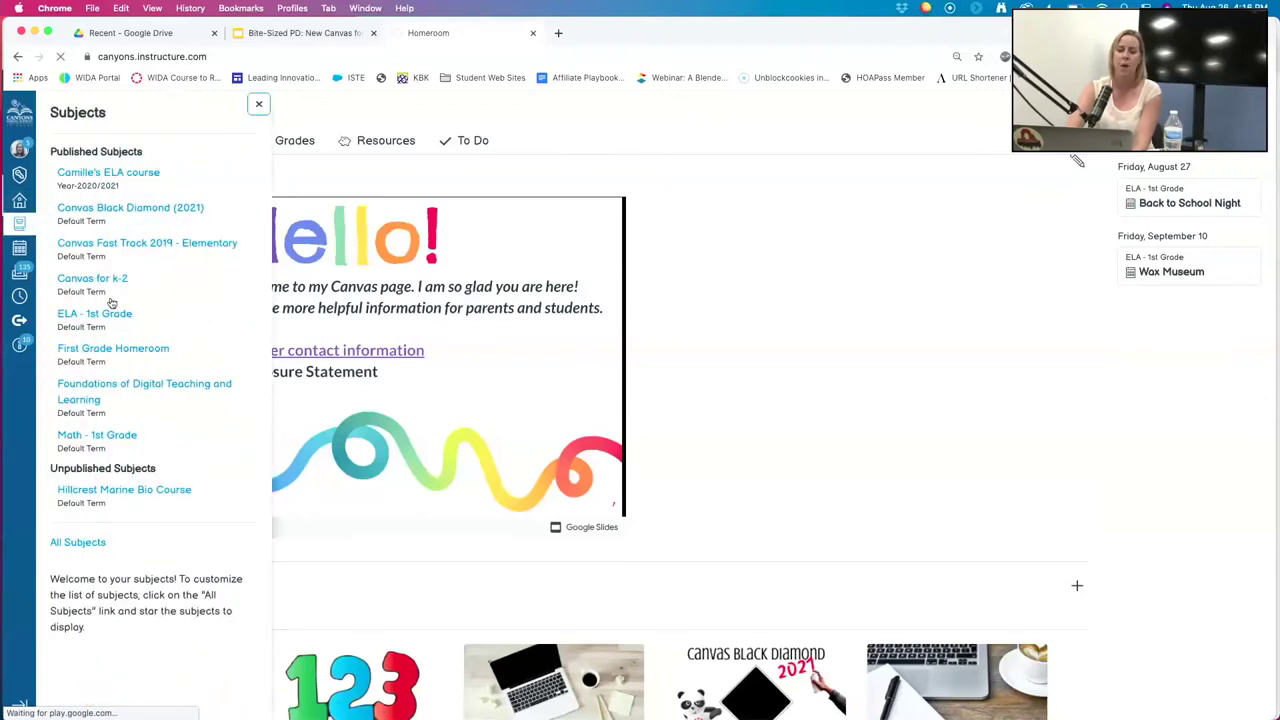
left_click(18, 220)
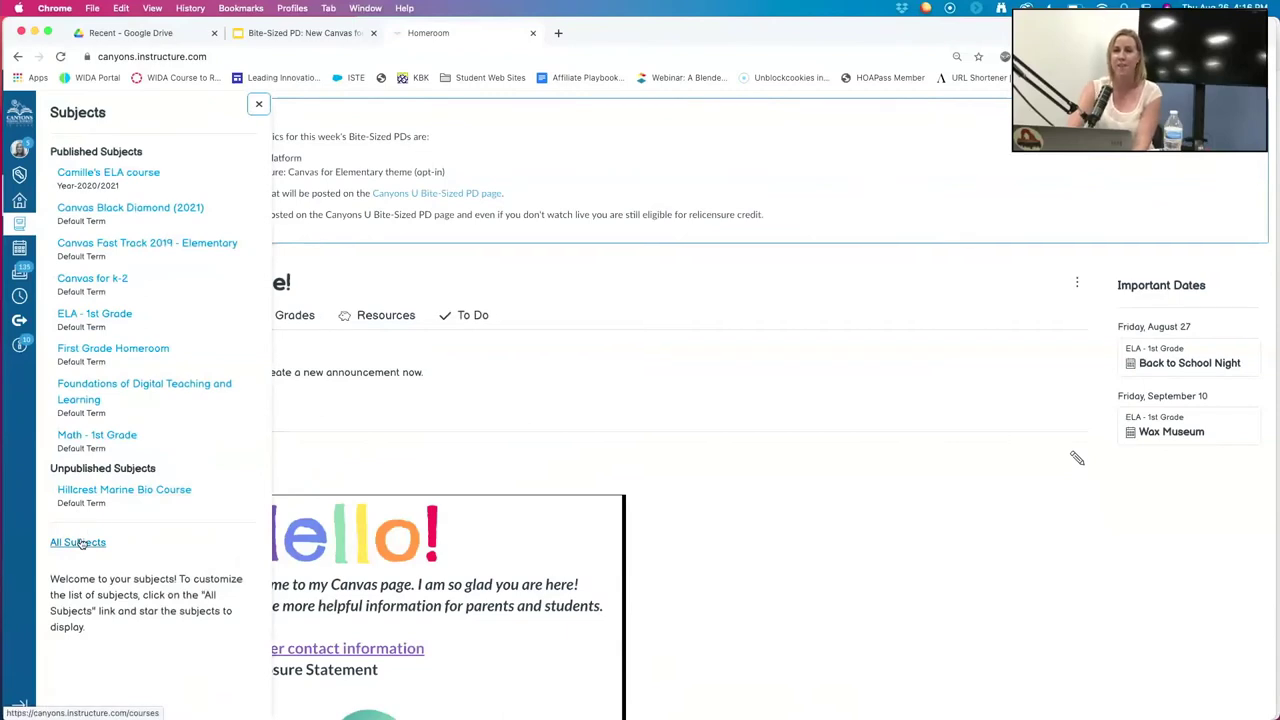
left_click(82, 543)
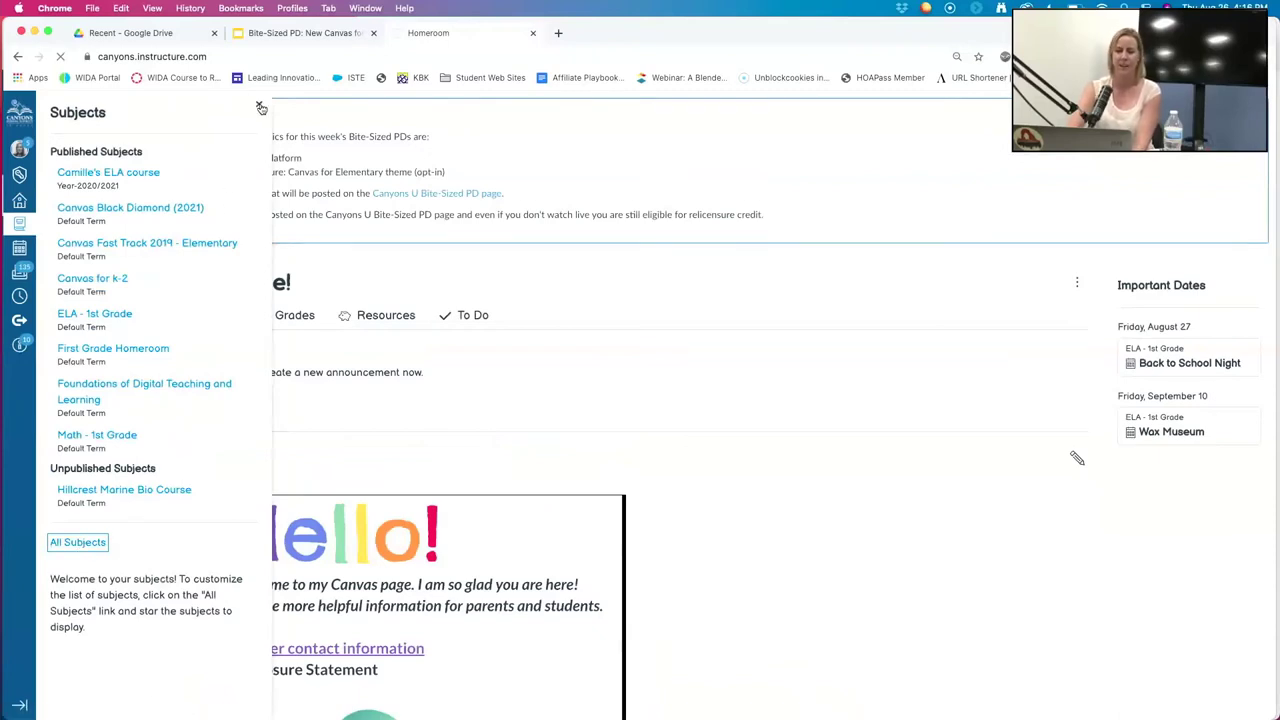
left_click(76, 542)
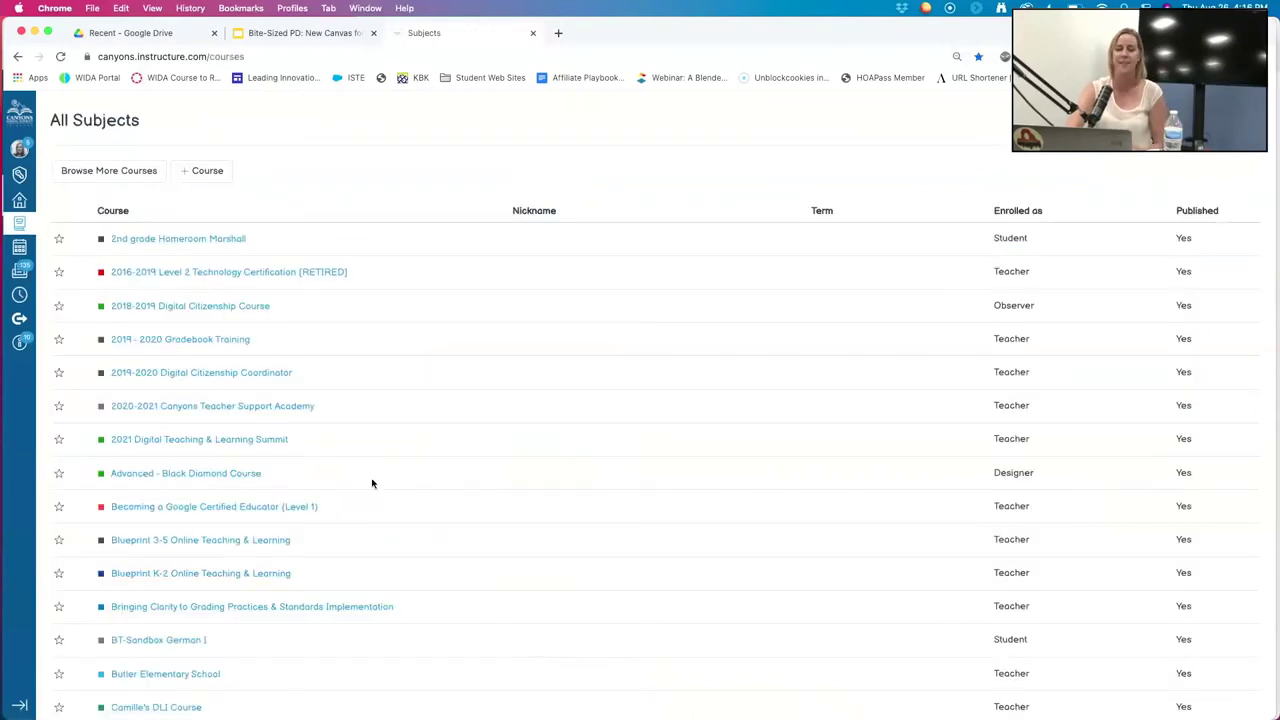
scroll(318, 210, "down", 15)
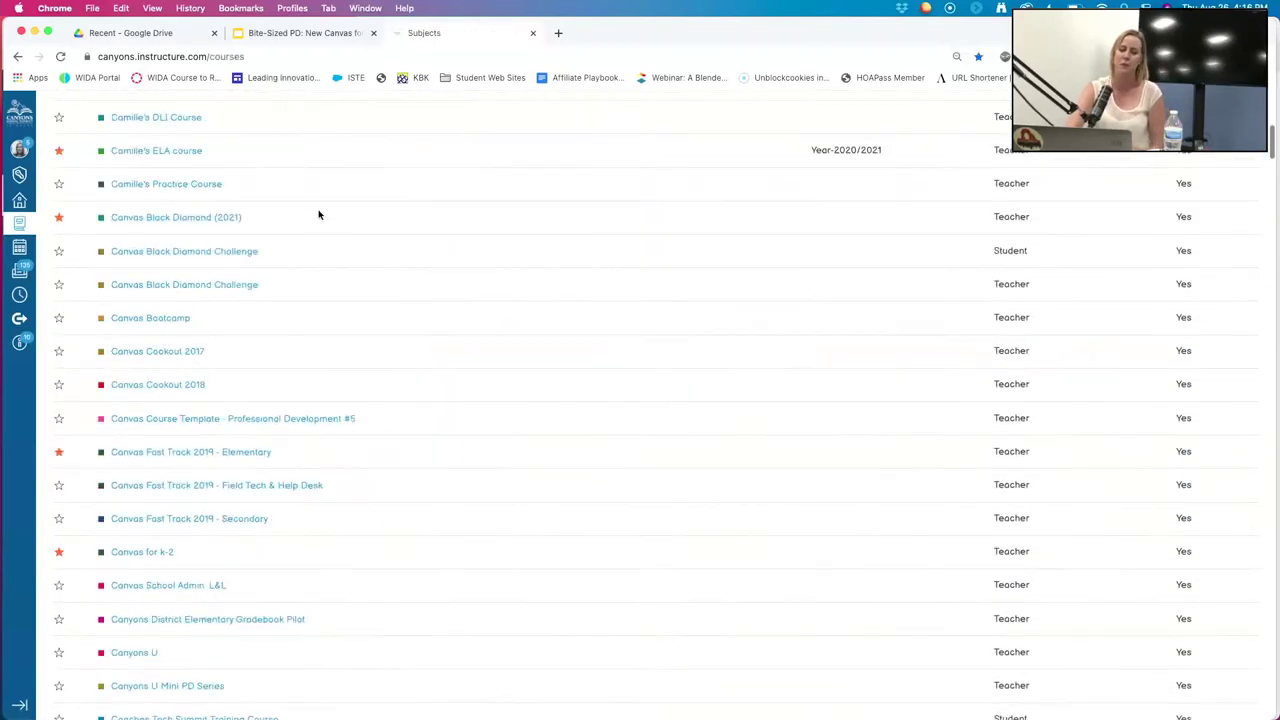
Return to the teacher's Homeroom dashboard and examine the published and unpublished course cards under My Subjects.
scroll(311, 251, "up", 10)
left_click(19, 200)
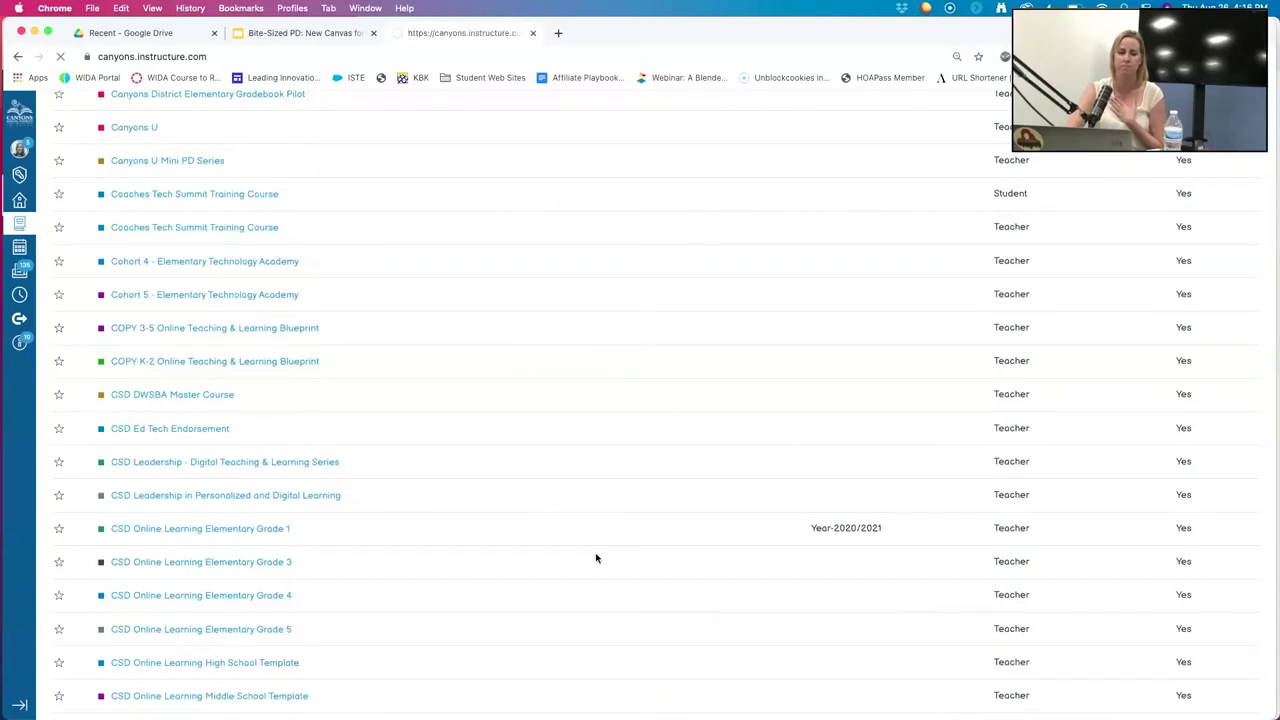
scroll(588, 542, "down", 2)
scroll(588, 542, "down", 5)
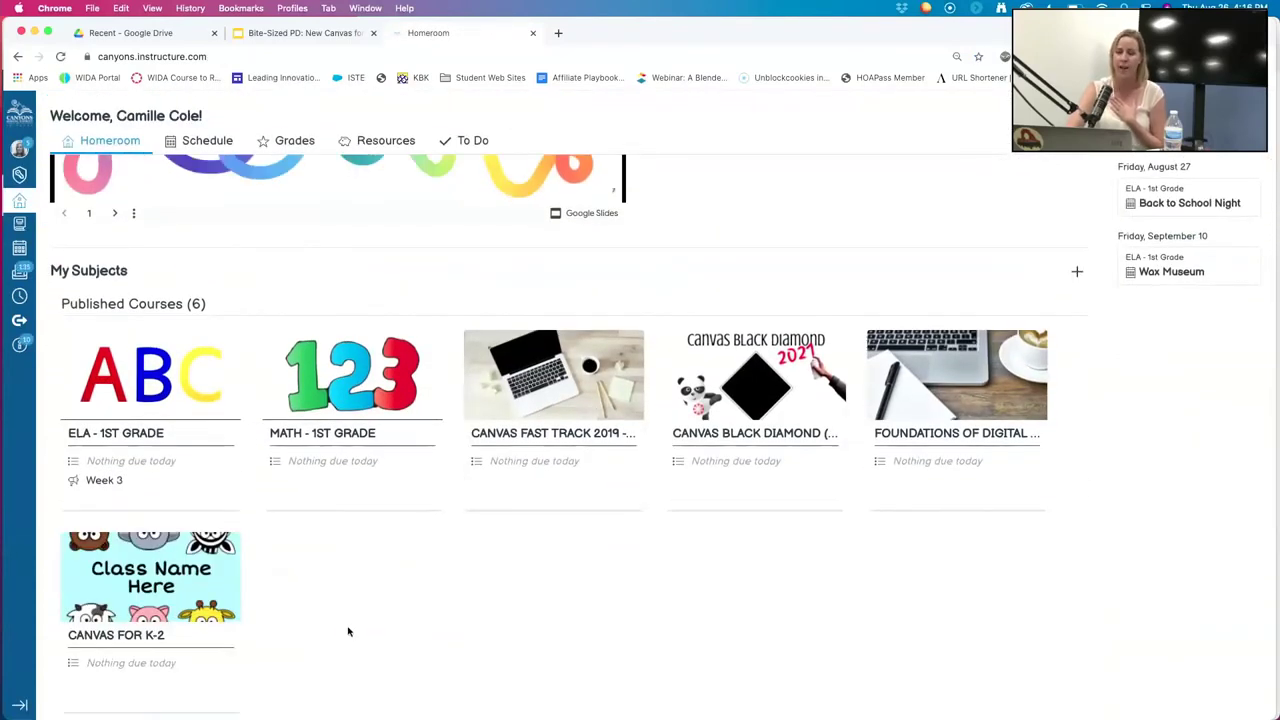
scroll(348, 631, "down", 3)
scroll(348, 631, "up", 2)
scroll(348, 631, "down", 2)
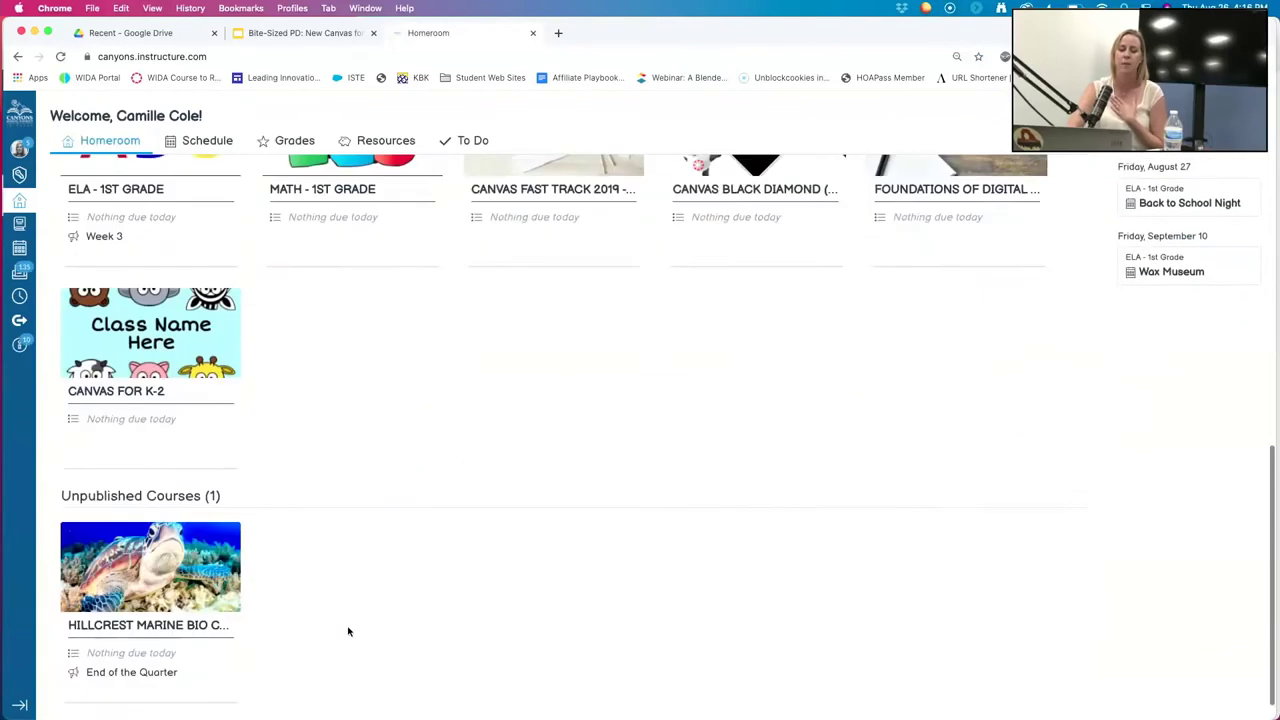
scroll(348, 631, "up", 2)
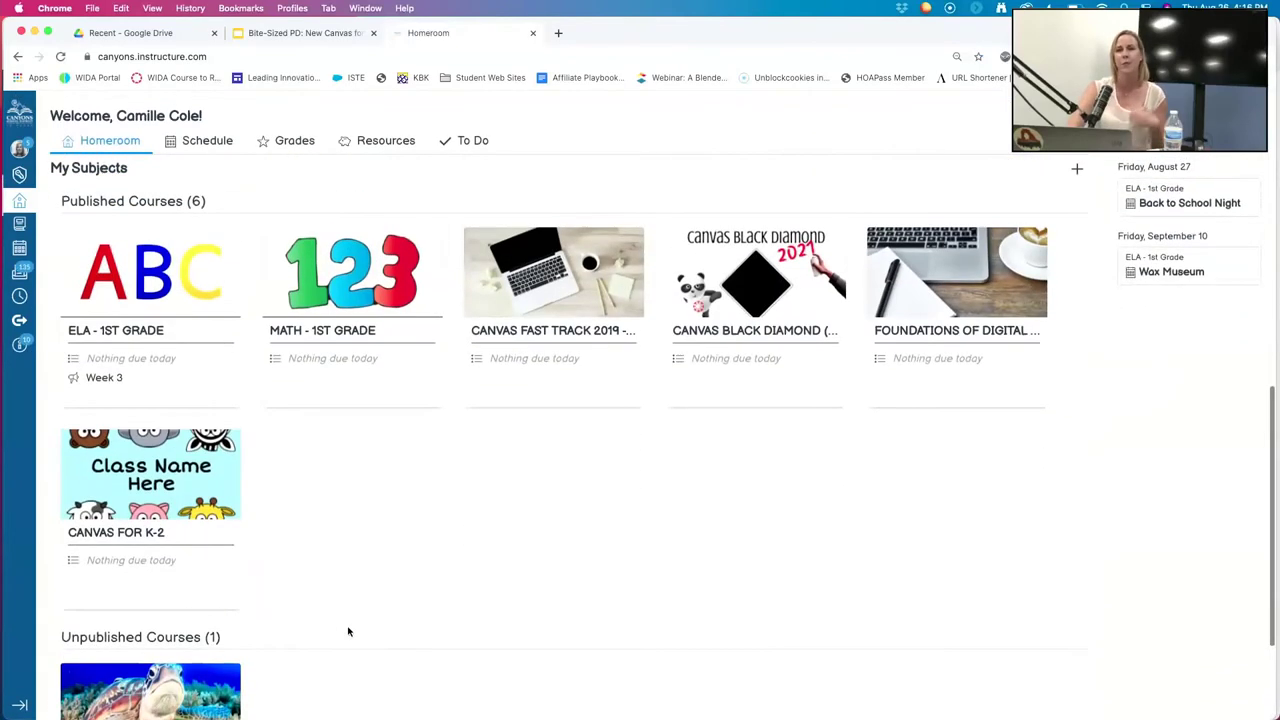
scroll(348, 631, "up", 1)
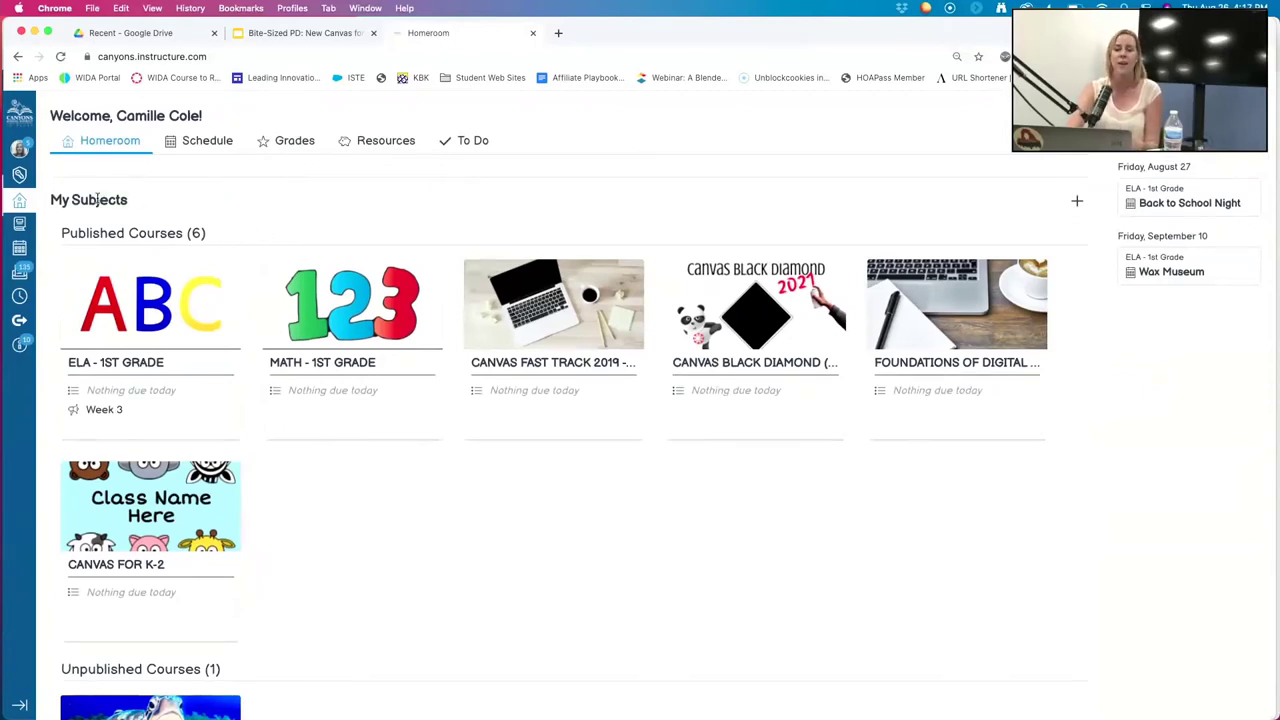
scroll(52, 199, "up", 1)
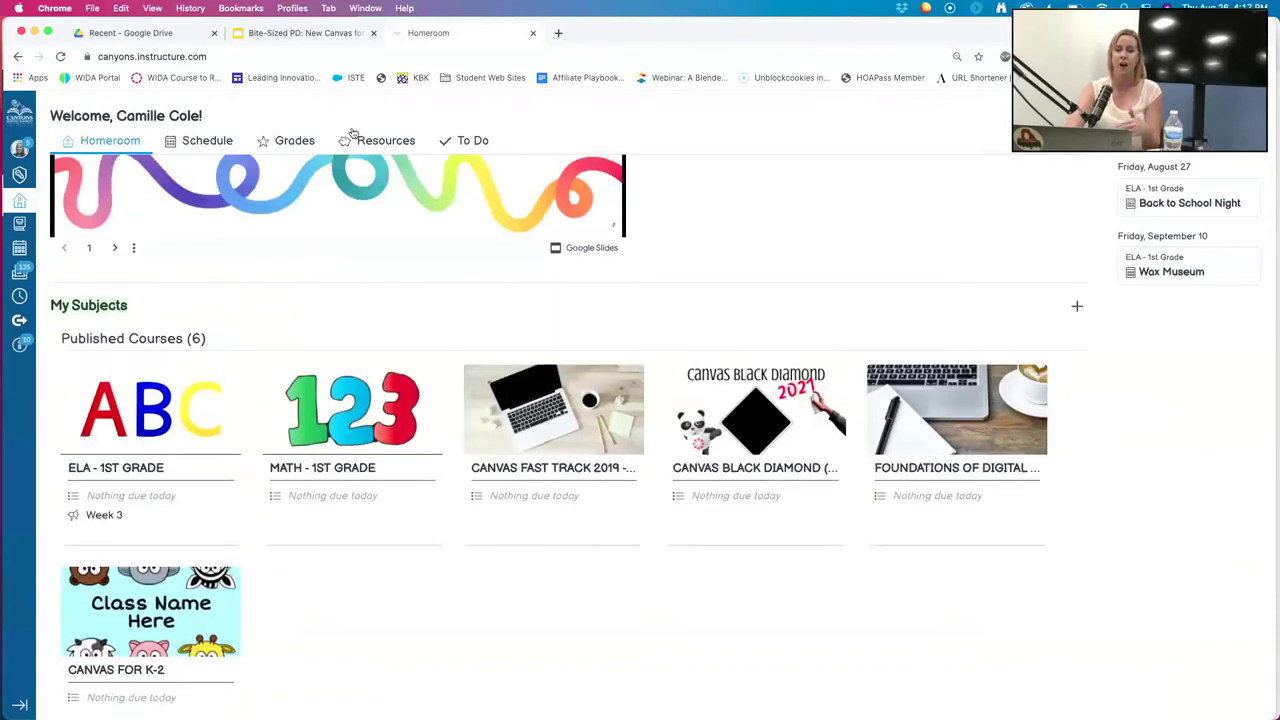
View the teacher's homeroom Schedule and look over the courses with gradebook links on the Grades page.
left_click(196, 142)
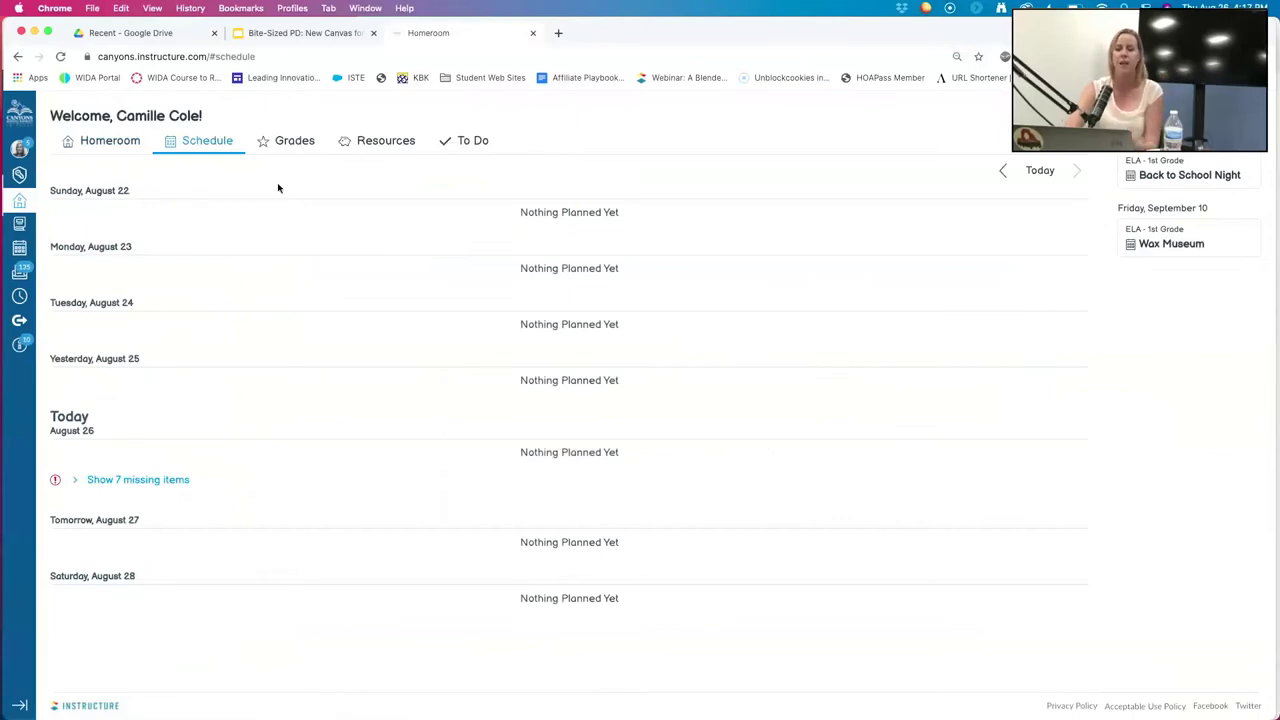
left_click(290, 142)
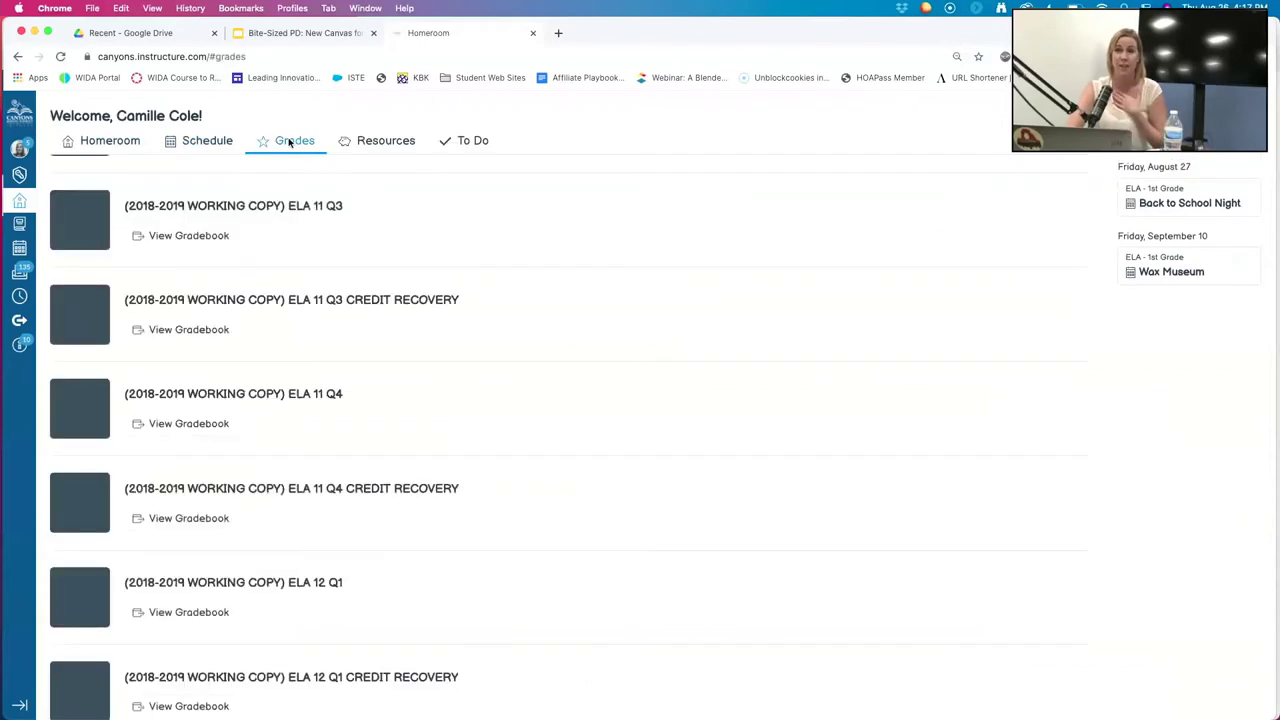
scroll(300, 558, "down", 2)
scroll(300, 558, "up", 10)
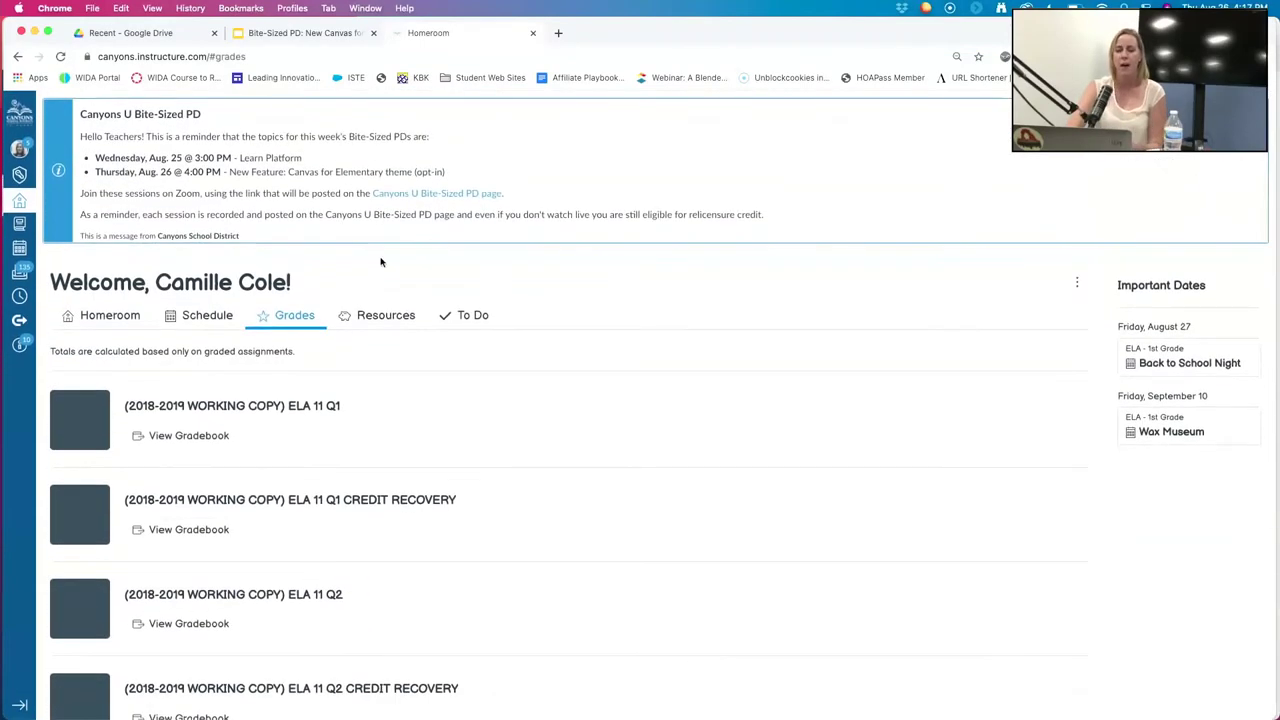
View the homeroom Resources page and look through the grading tasks on the To Do page.
left_click(390, 316)
left_click(479, 316)
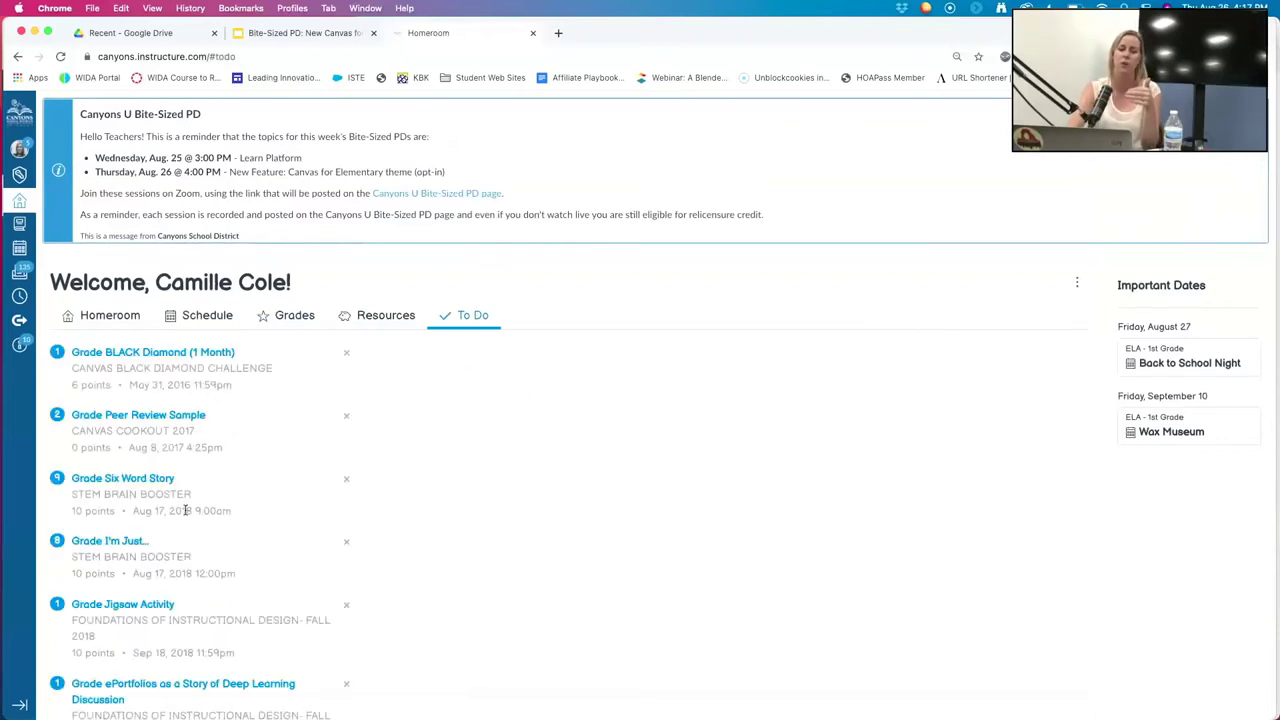
scroll(150, 612, "down", 3)
scroll(150, 617, "up", 3)
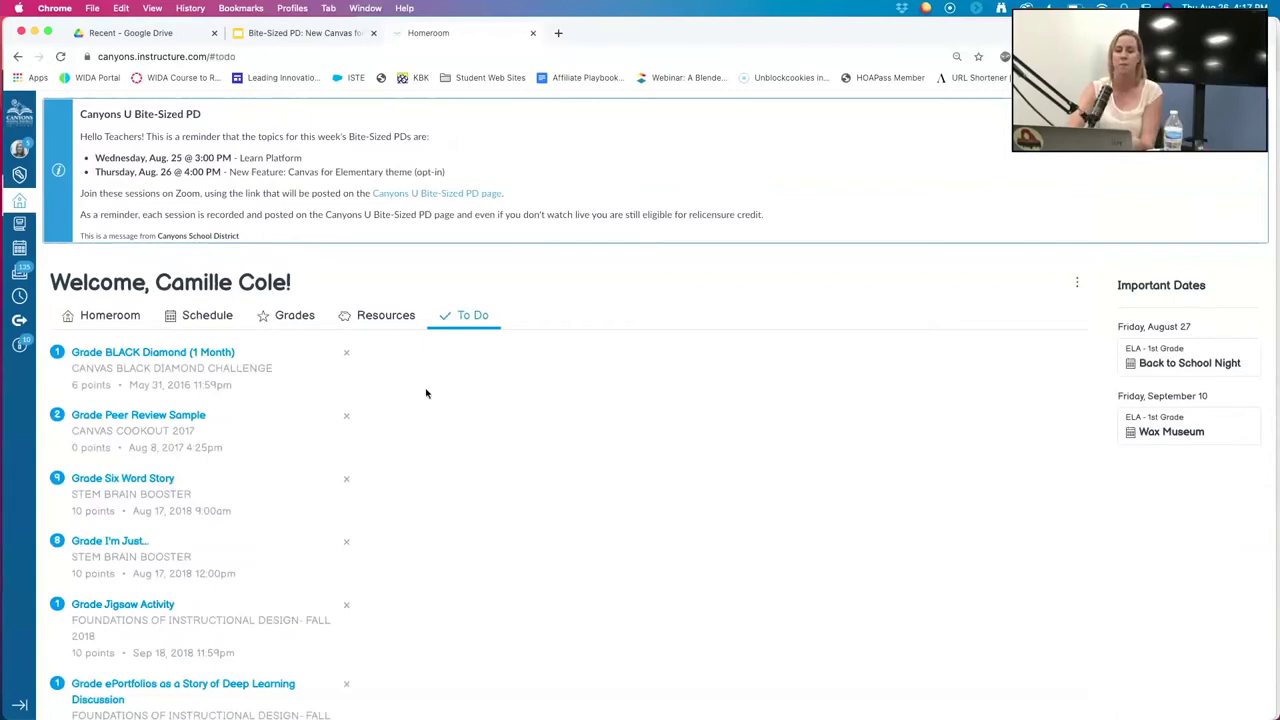
Return to the teacher's Homeroom dashboard and open the ELA - 1st Grade subject from My Subjects.
left_click(119, 318)
scroll(280, 395, "down", 3)
scroll(280, 395, "down", 5)
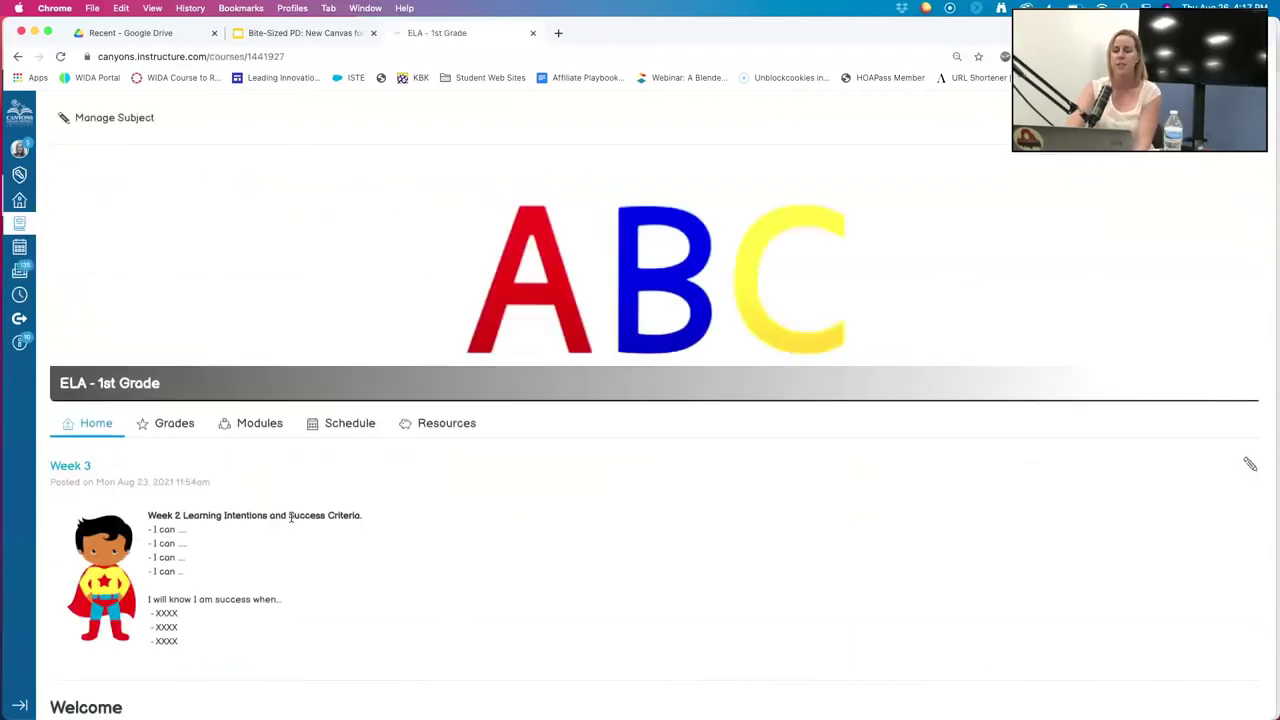
Examine the ELA - 1st Grade home page, from the banner and latest announcement to the Welcome section and picture links.
scroll(291, 517, "down", 5)
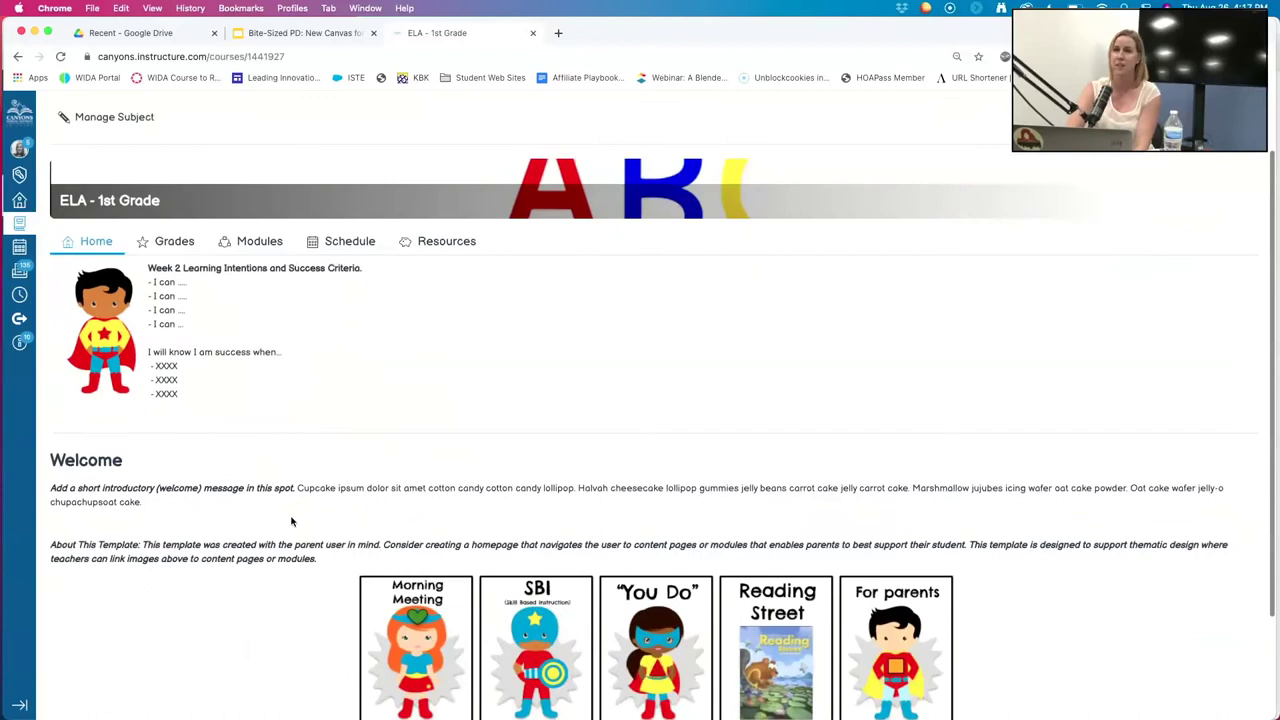
scroll(291, 521, "down", 2)
scroll(291, 517, "up", 5)
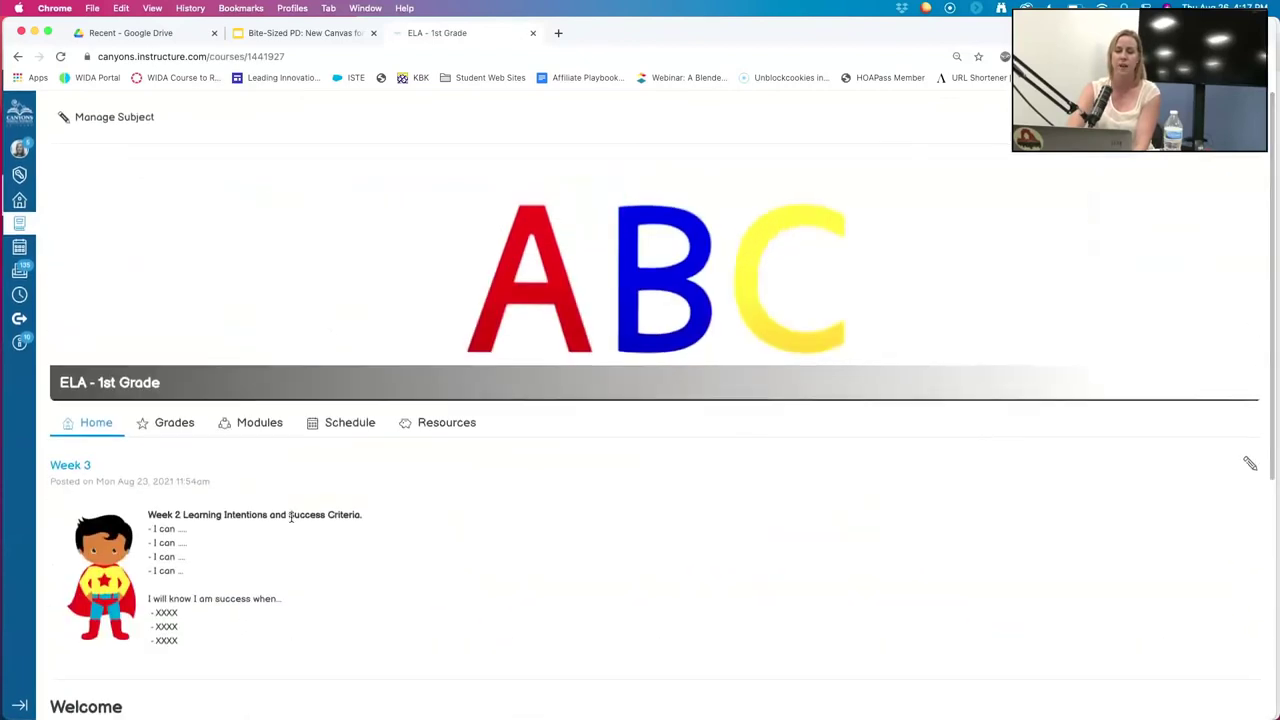
scroll(291, 517, "down", 5)
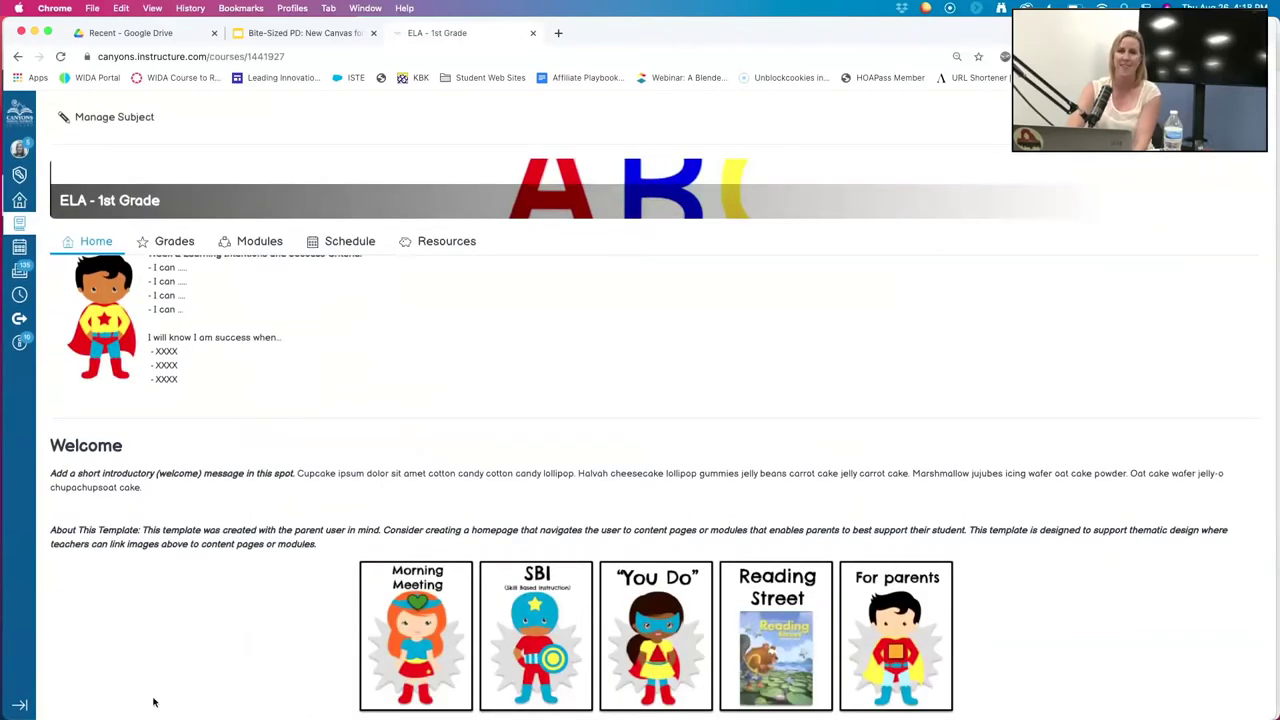
mouse_move(640, 716)
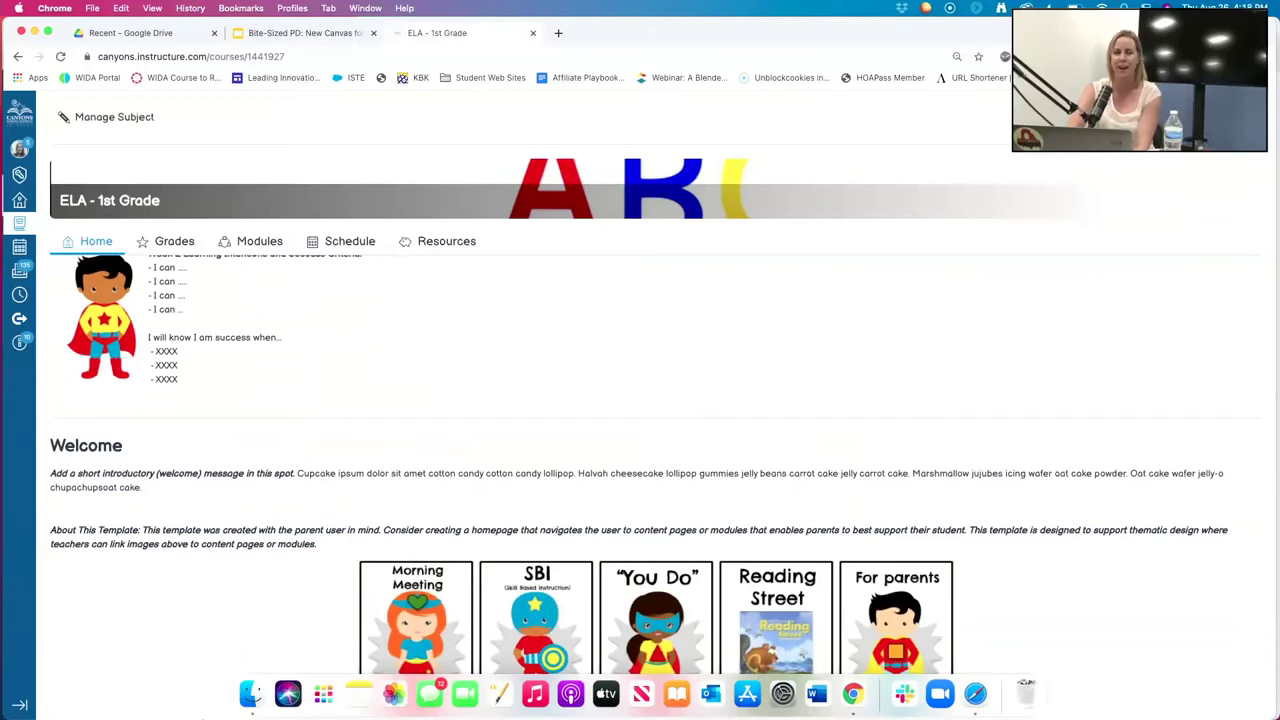
scroll(163, 275, "up", 4)
scroll(163, 275, "down", 4)
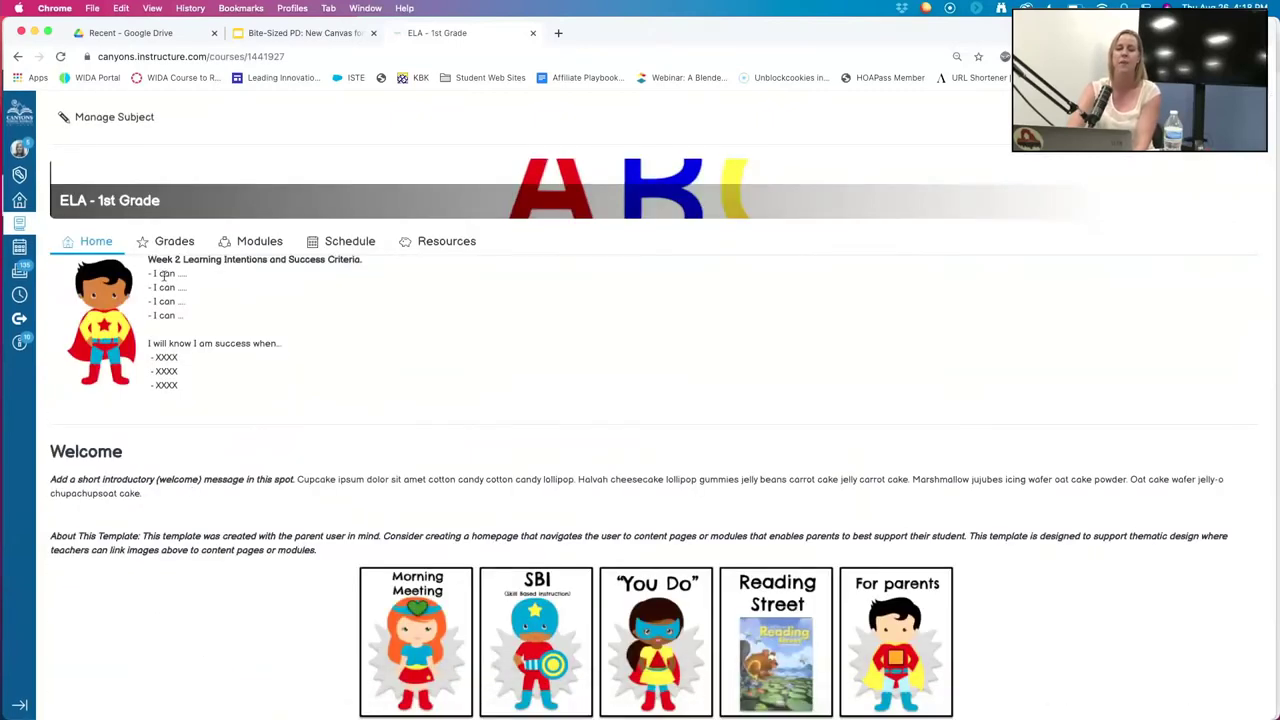
Open the management area of the ELA - 1st Grade subject and look through its Course Details settings.
left_click(94, 121)
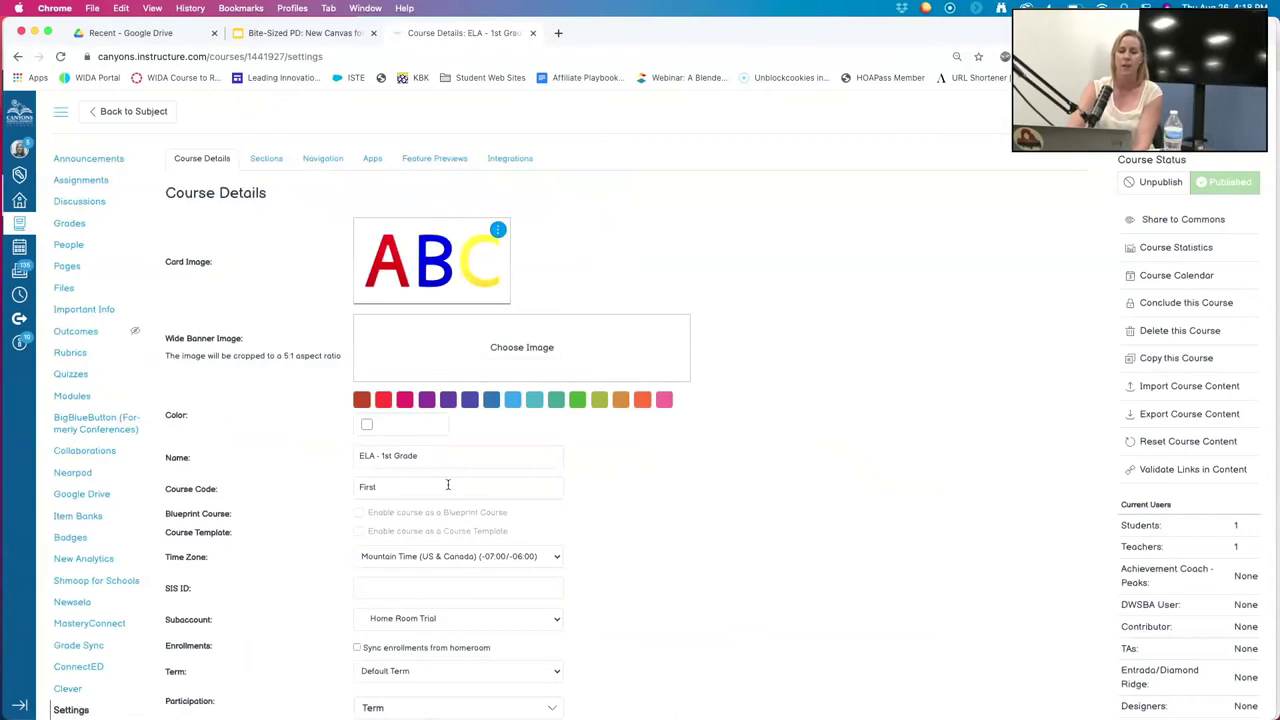
scroll(448, 485, "down", 6)
scroll(448, 486, "up", 2)
scroll(448, 488, "up", 5)
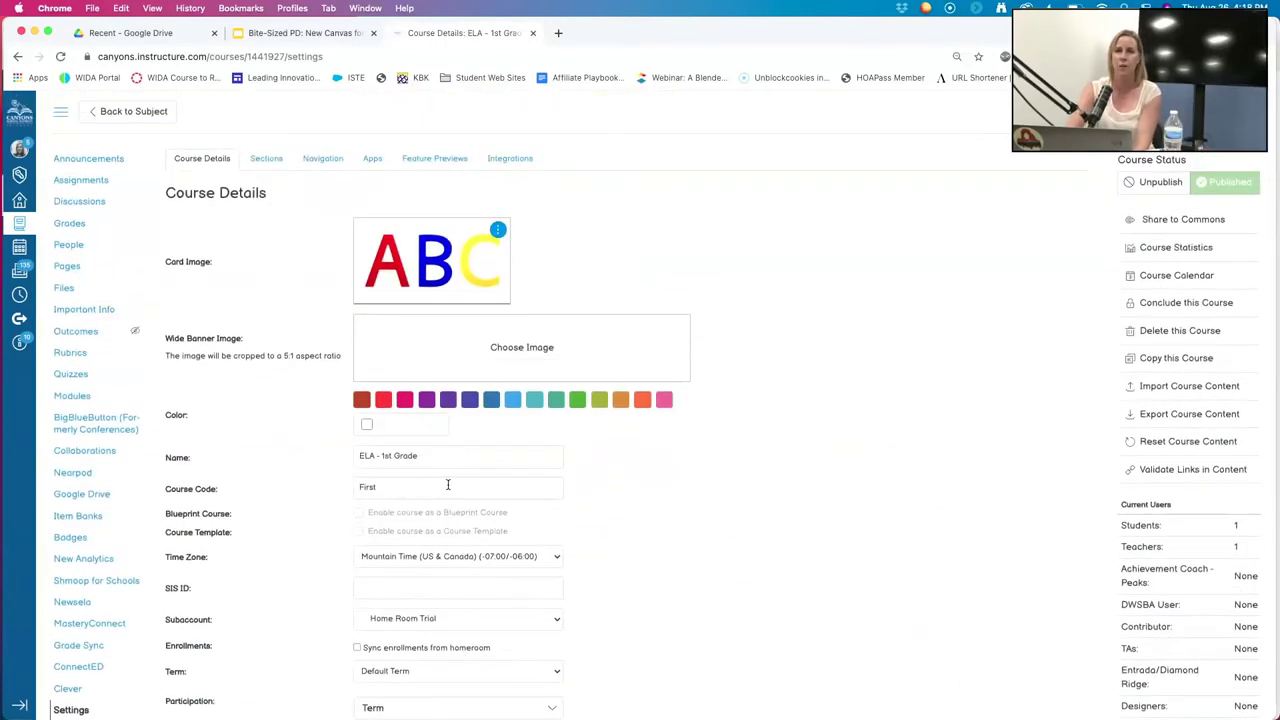
View the full list of pages in the ELA - 1st Grade subject and look through its modules.
left_click(66, 268)
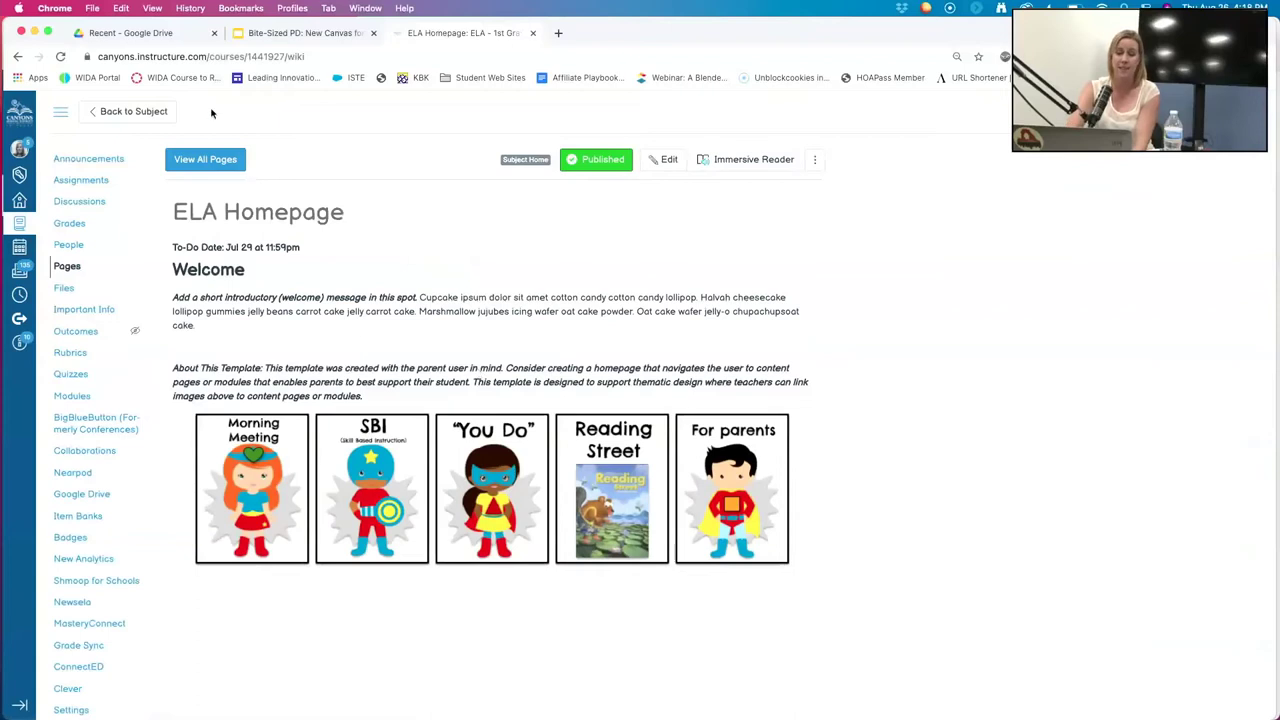
left_click(206, 160)
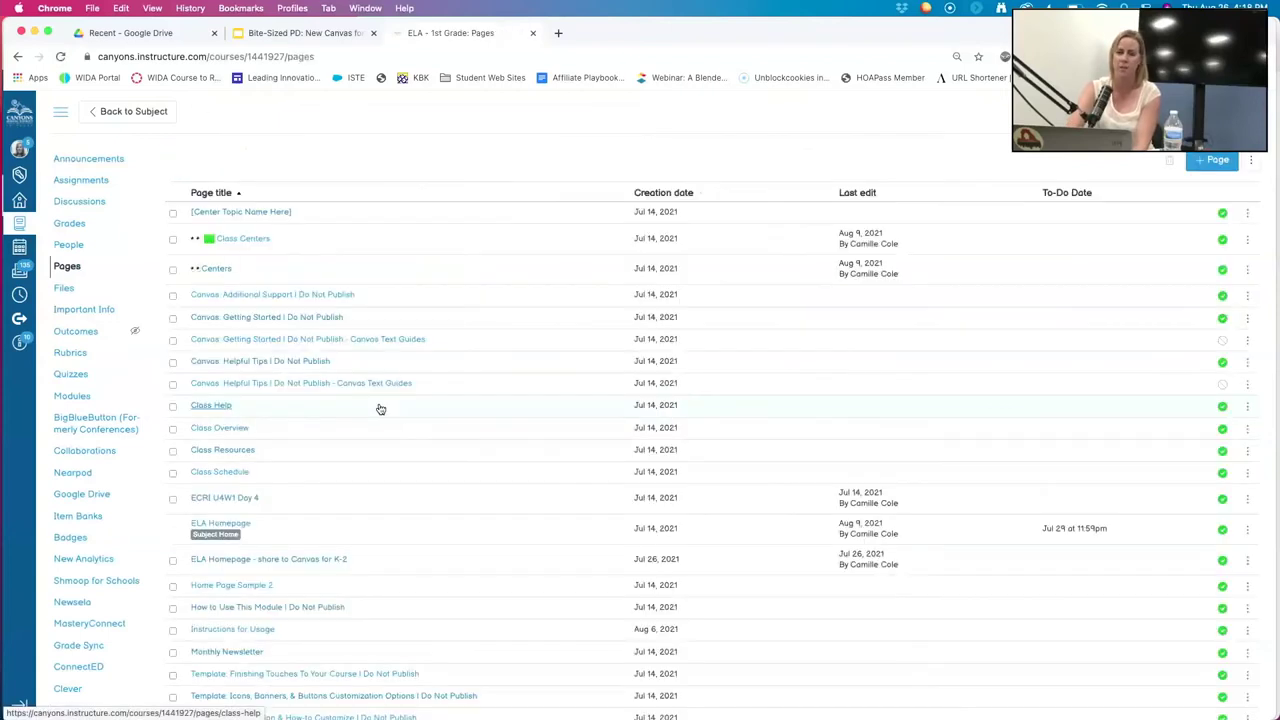
left_click(76, 400)
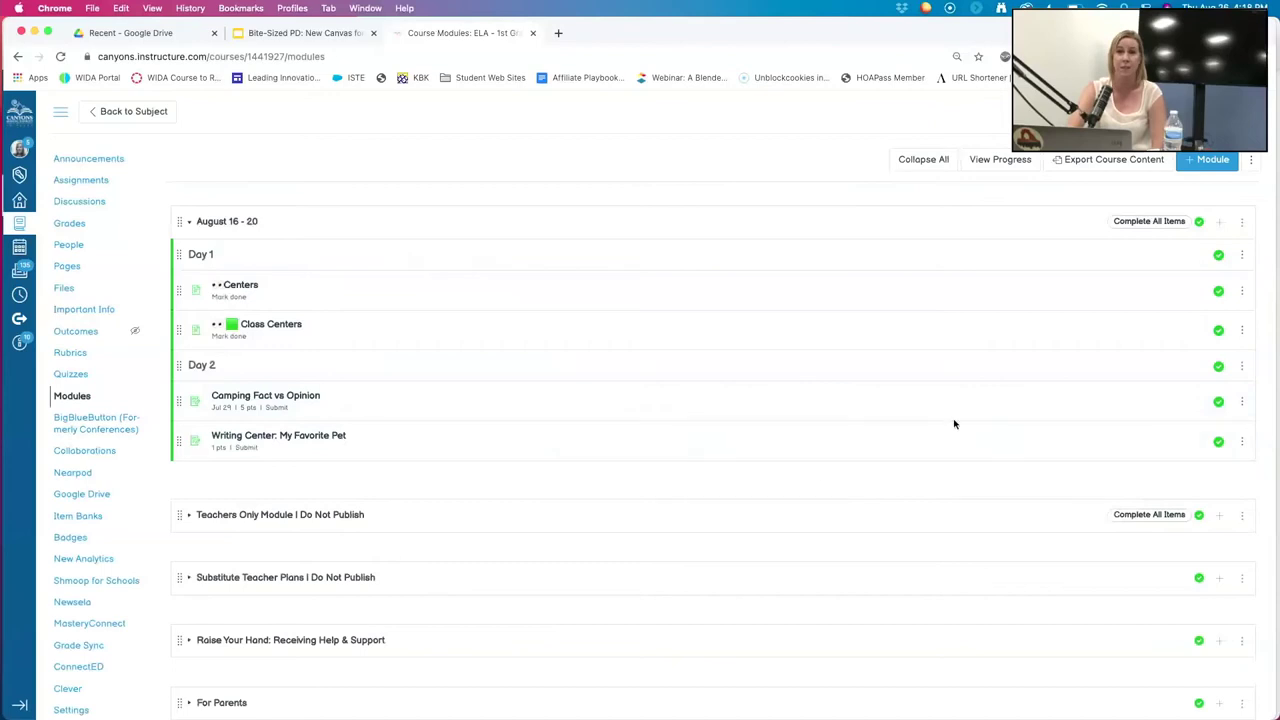
scroll(607, 501, "down", 4)
scroll(607, 501, "up", 3)
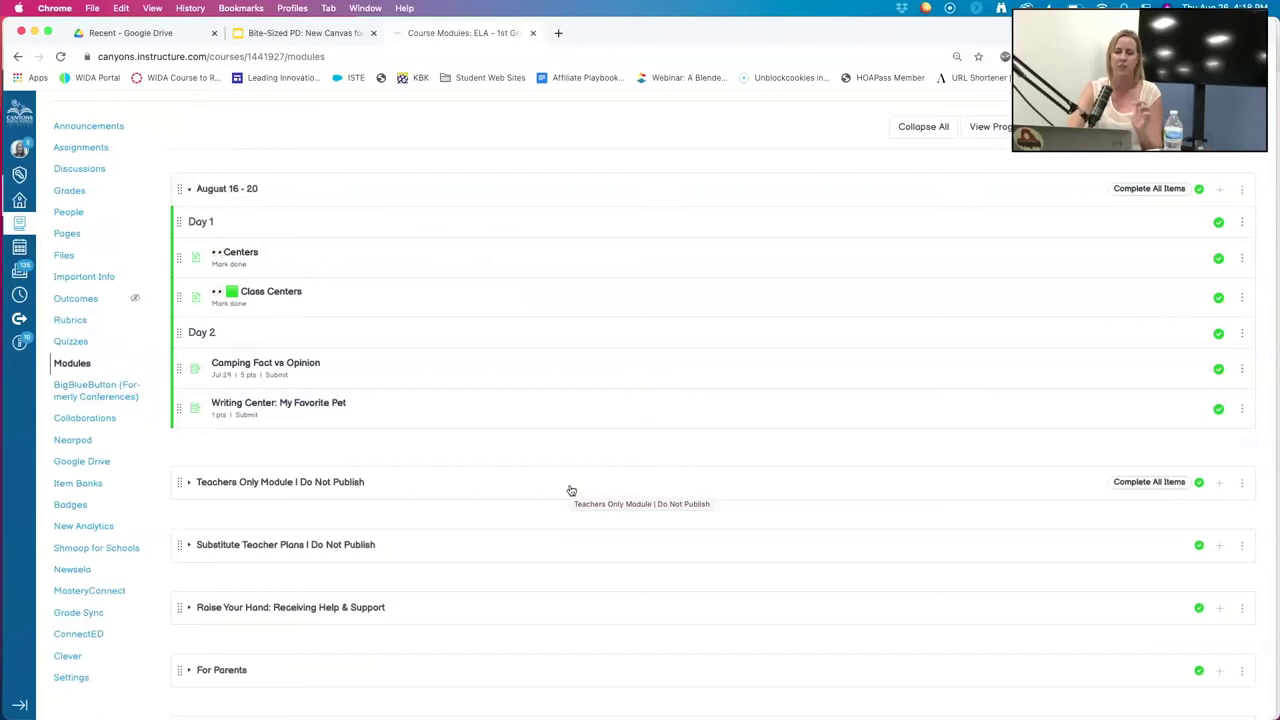
scroll(570, 490, "up", 1)
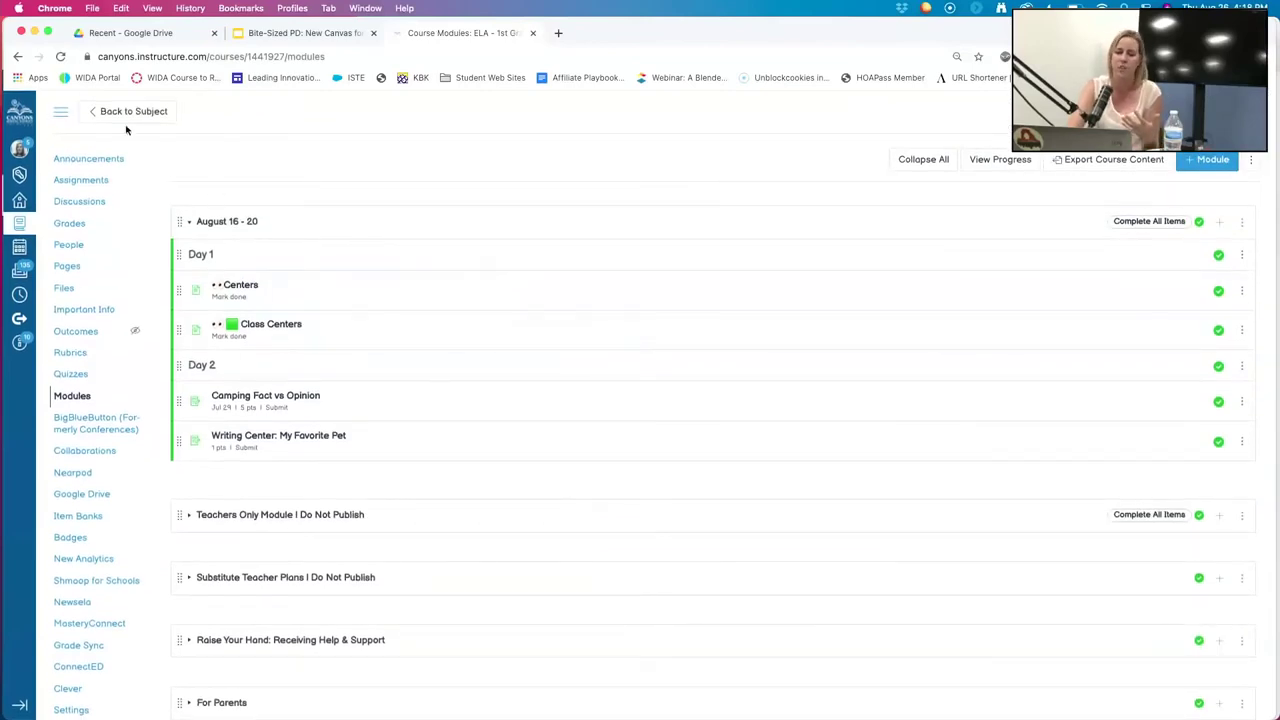
View the subject's announcements, then return to the ELA - 1st Grade home page and compare its announcement and Welcome sections.
left_click(90, 160)
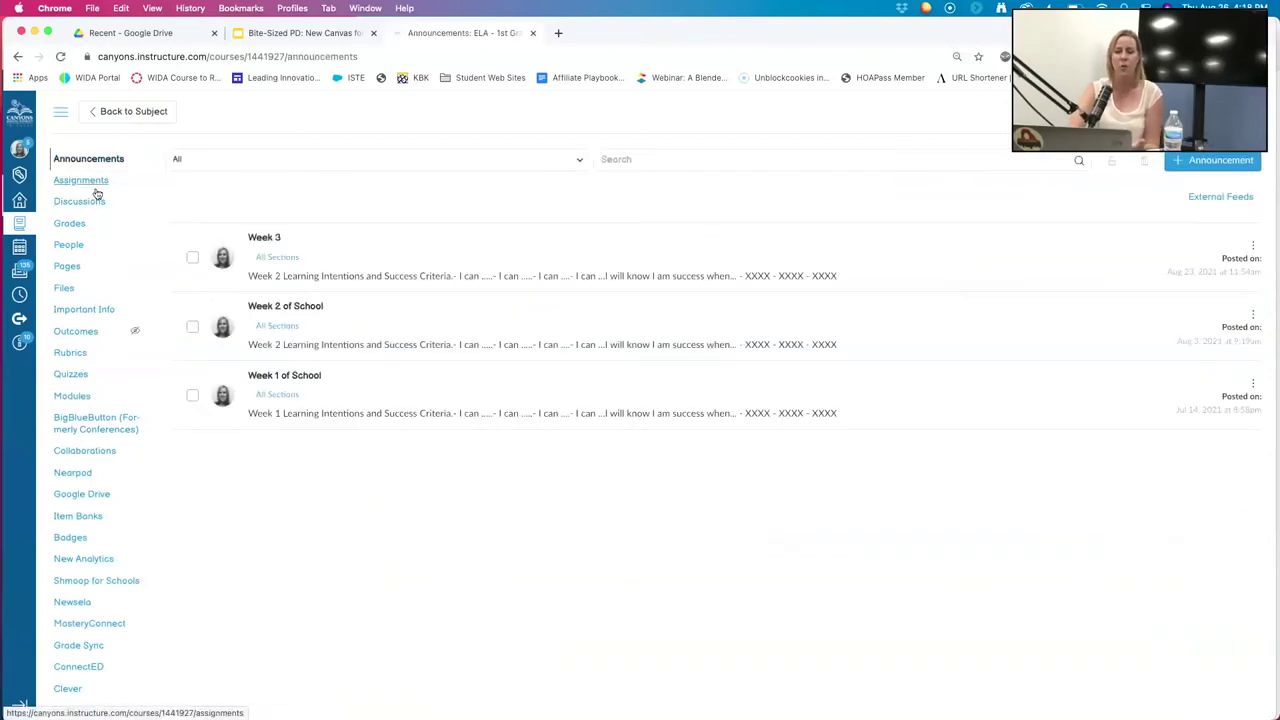
left_click(120, 116)
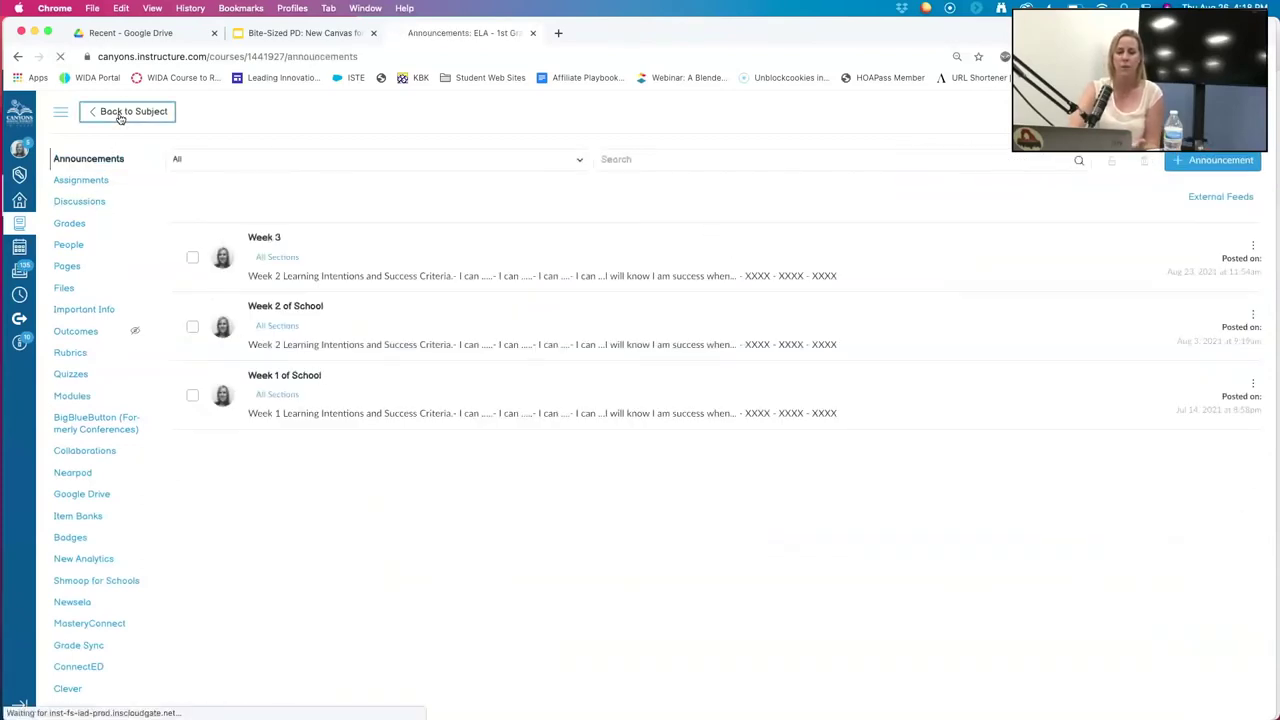
scroll(333, 457, "down", 3)
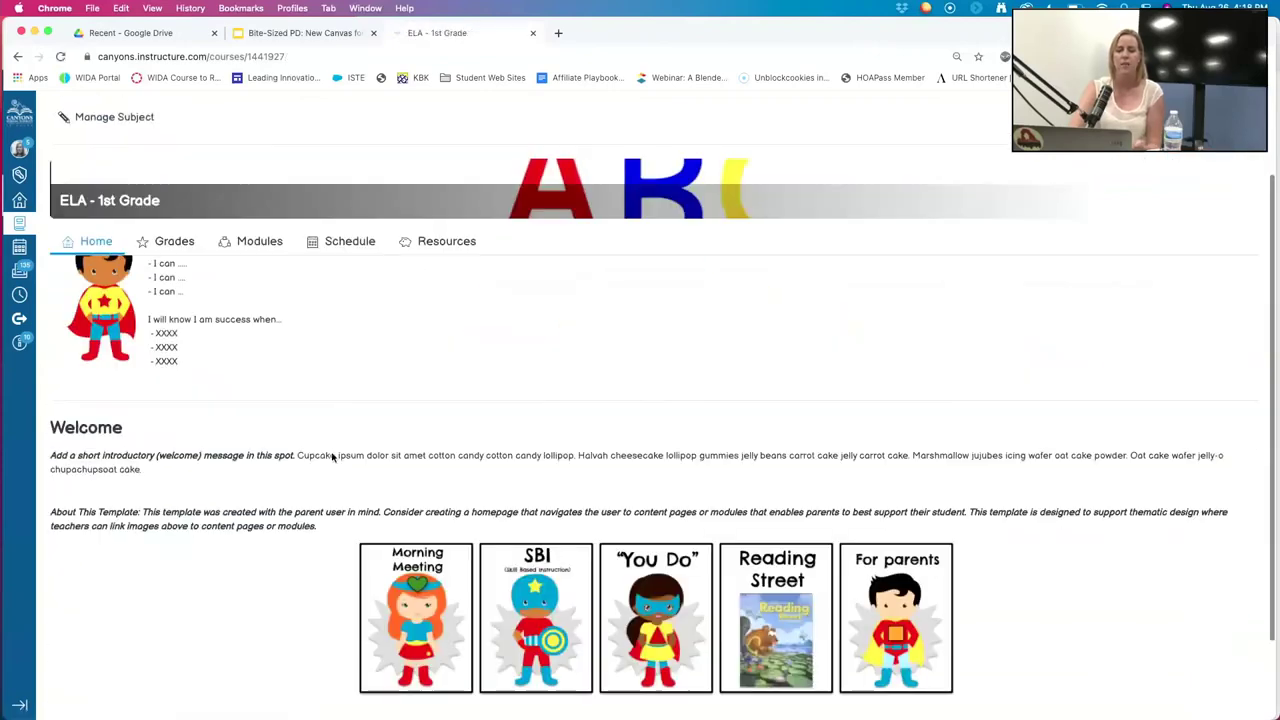
scroll(333, 457, "up", 1)
scroll(286, 414, "up", 1)
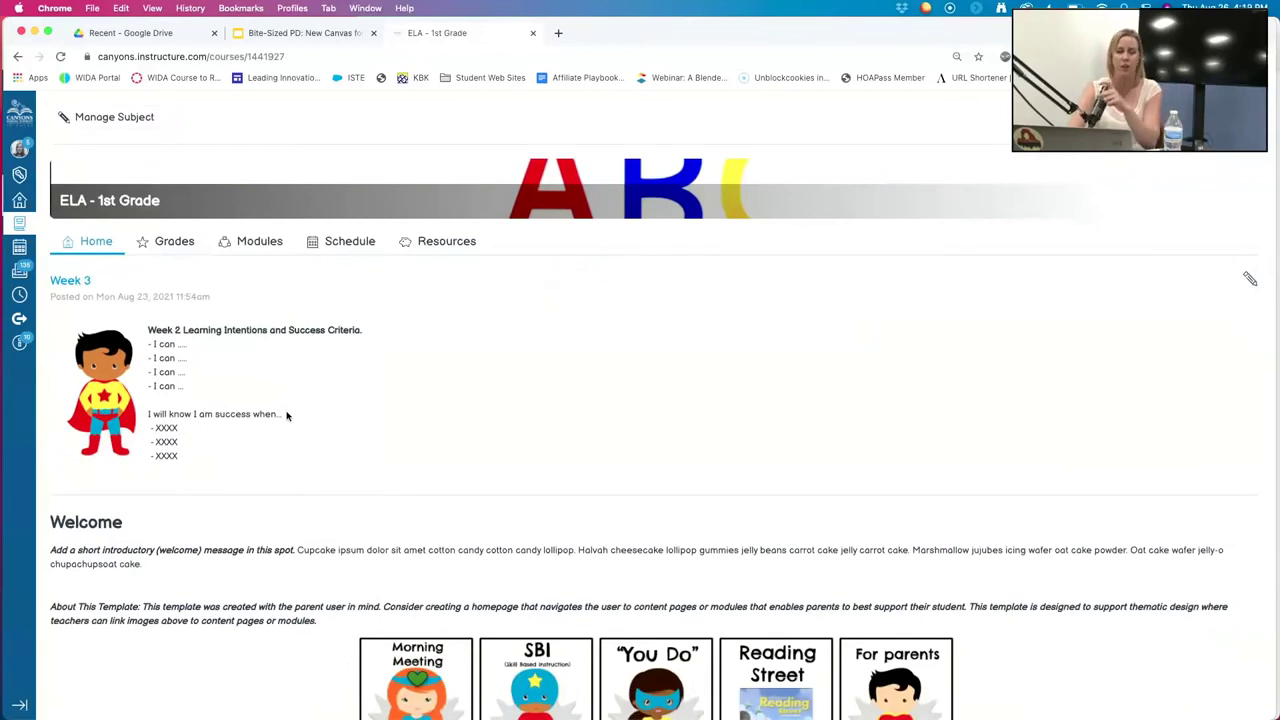
scroll(286, 414, "down", 3)
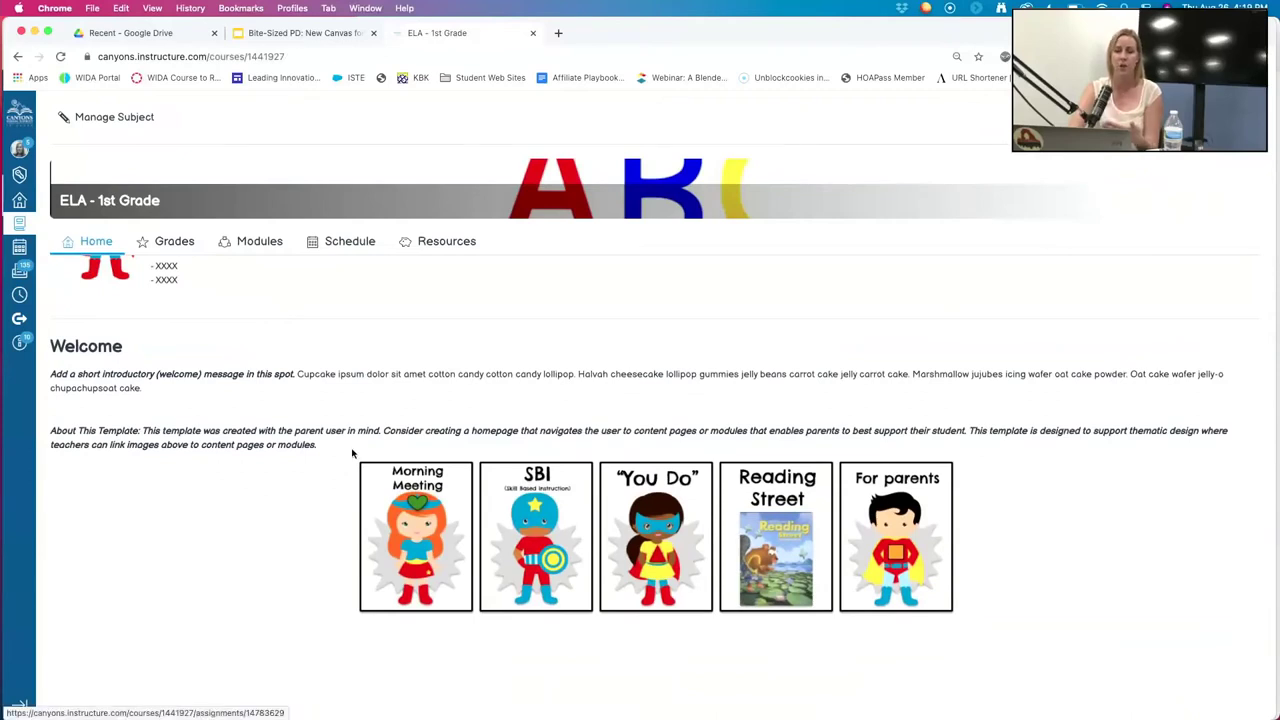
scroll(350, 452, "up", 1)
Look over the Modules page from the subject's own view and return to its Home page.
left_click(260, 242)
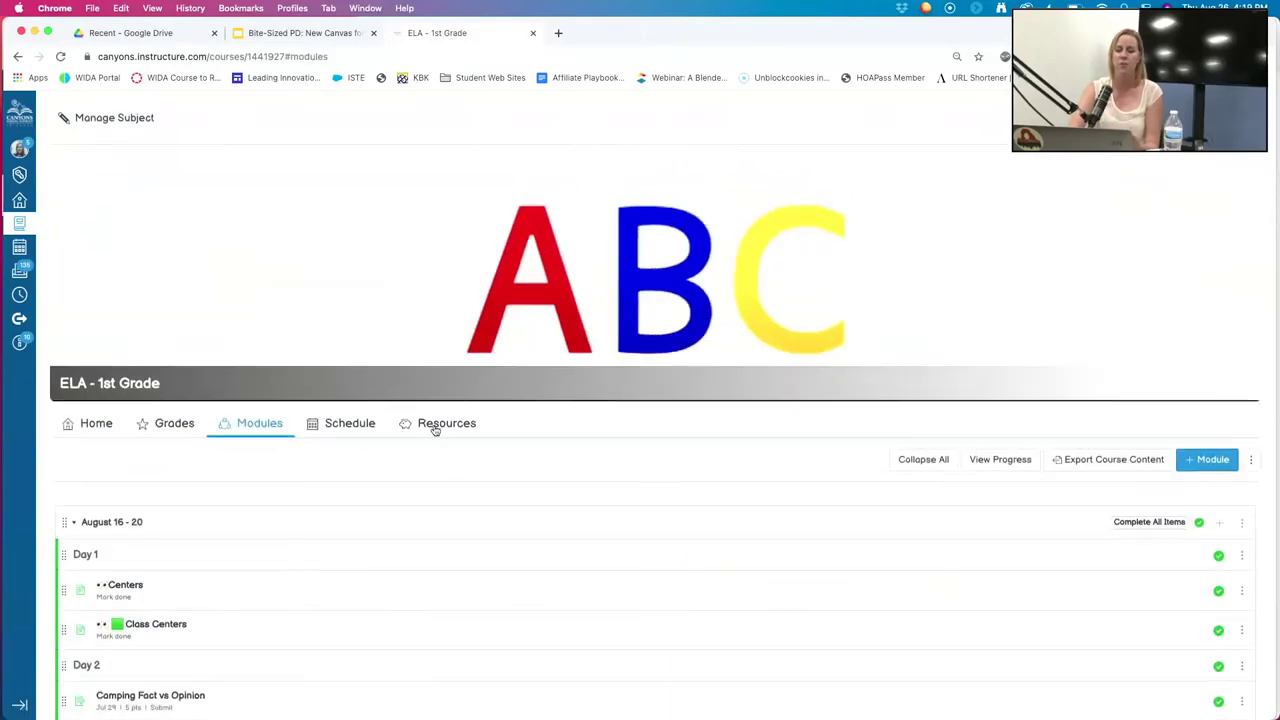
scroll(434, 428, "down", 3)
scroll(434, 428, "up", 3)
scroll(434, 428, "down", 3)
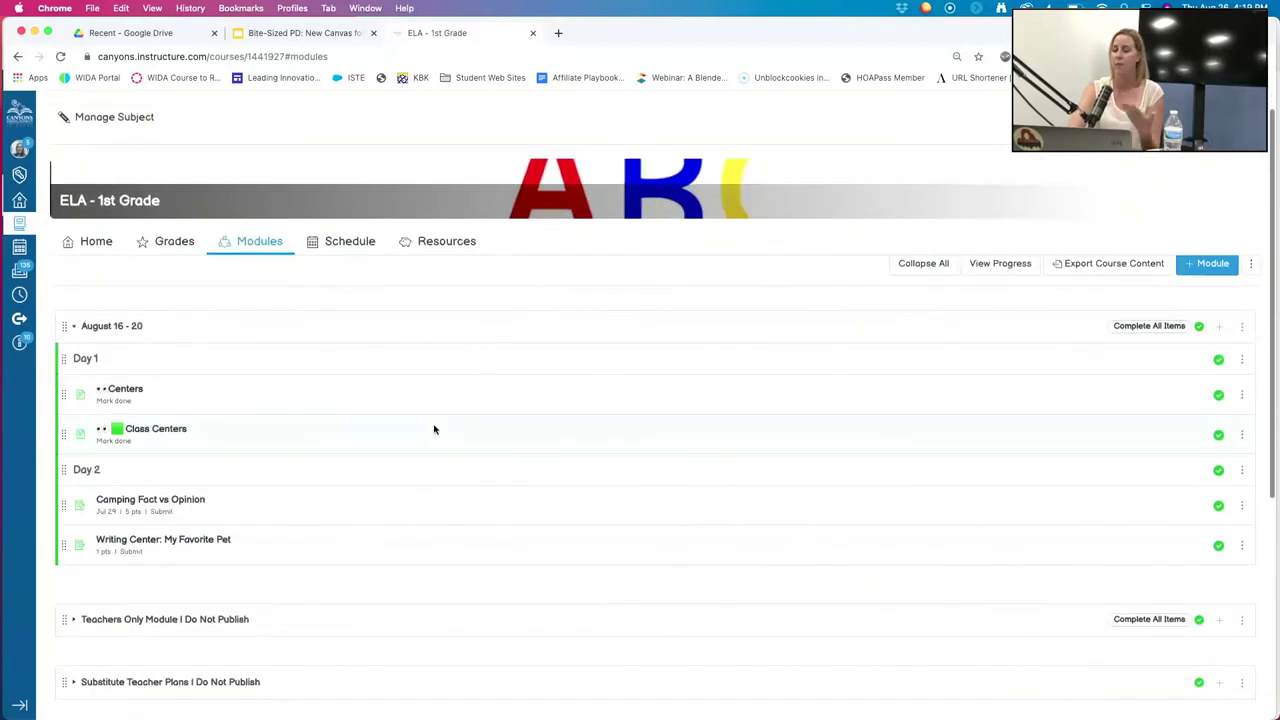
left_click(96, 243)
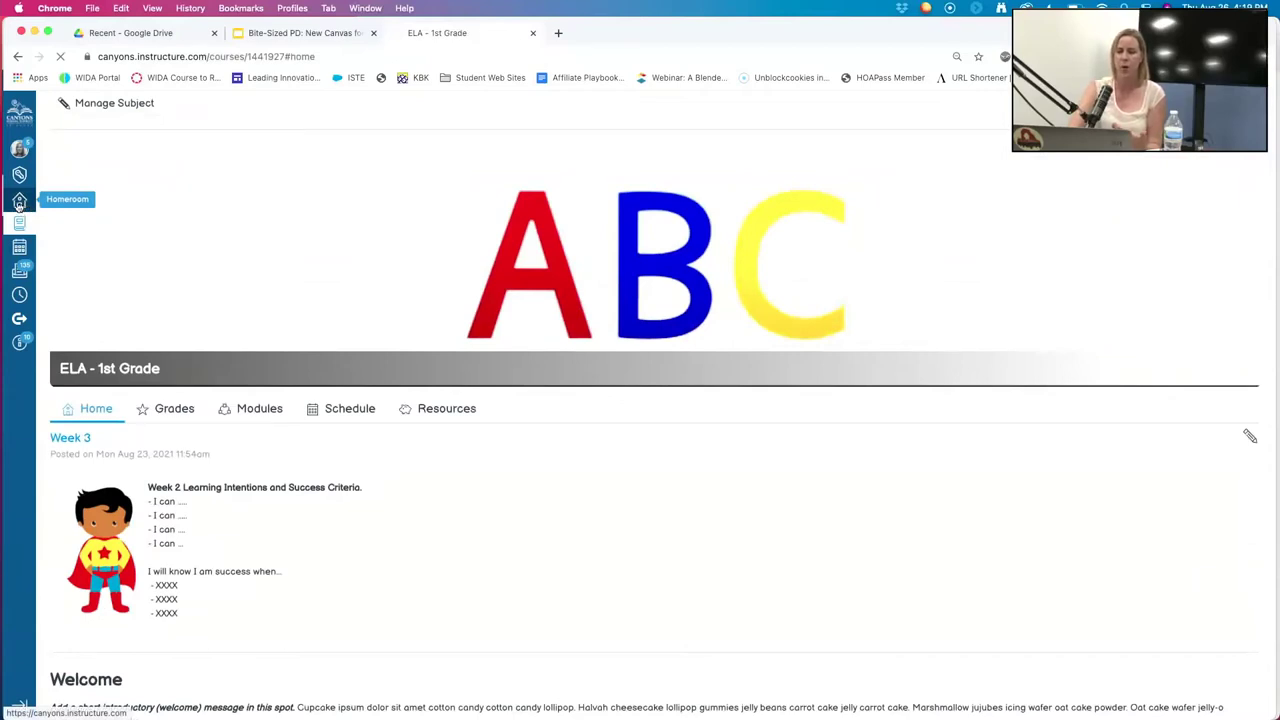
Return to the teacher's Homeroom dashboard and switch the dashboard to Classic View.
left_click(18, 203)
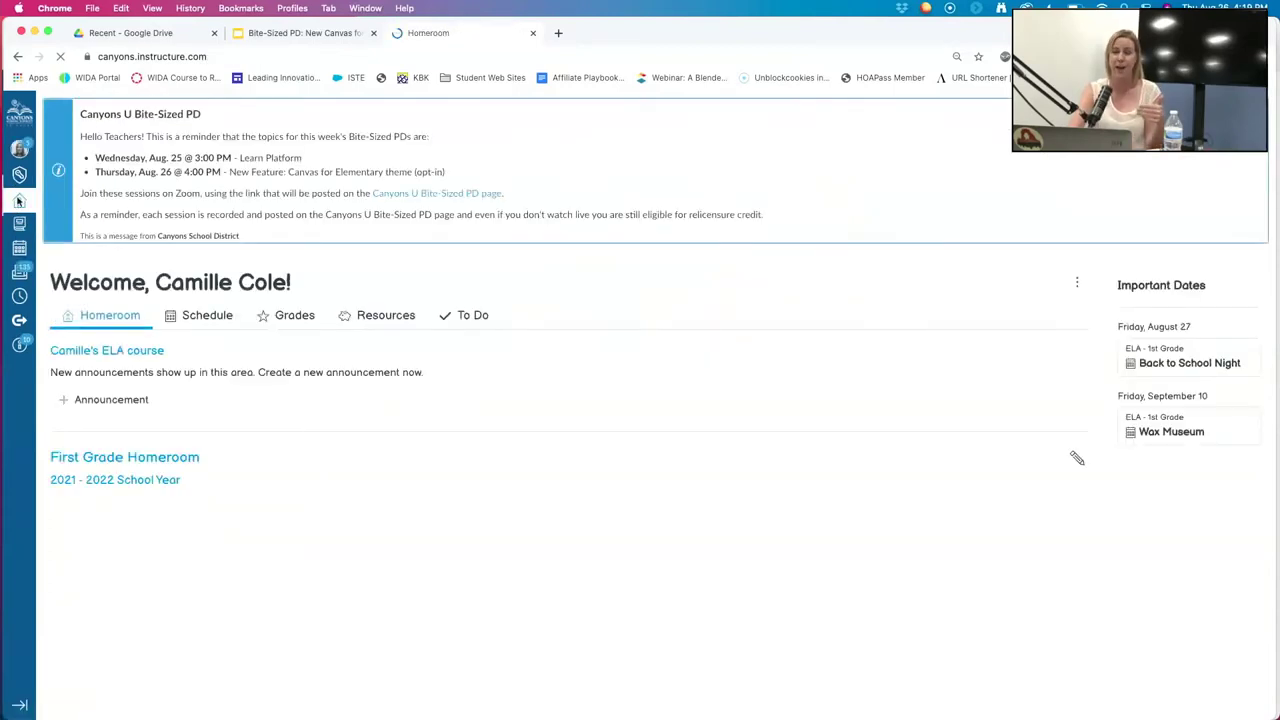
left_click(1077, 285)
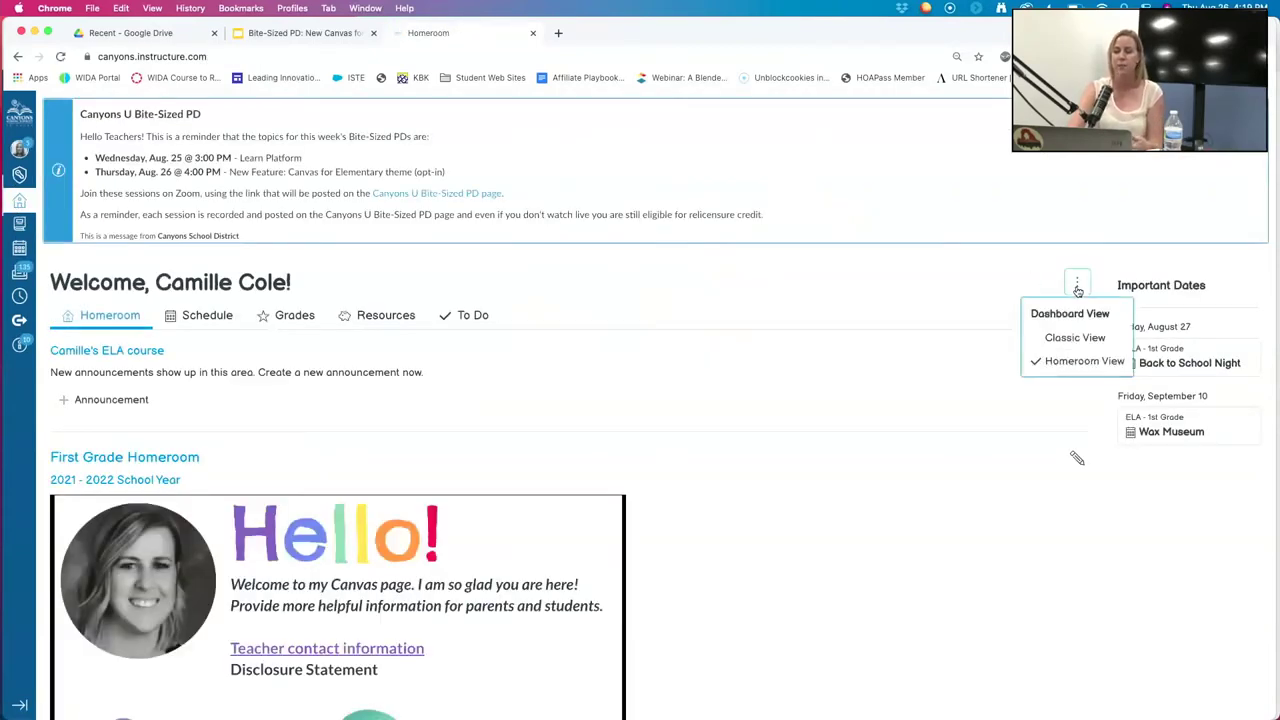
left_click(1073, 337)
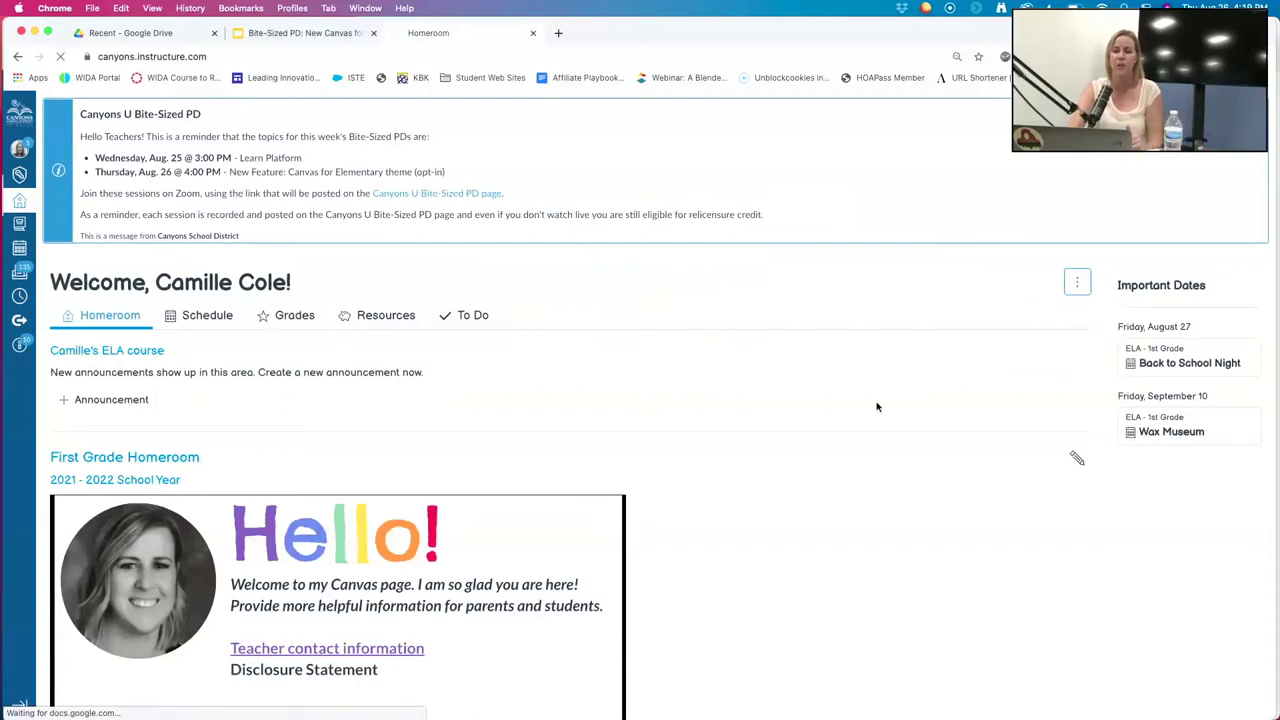
Examine the published and unpublished course cards and the To Do list on the classic dashboard.
scroll(877, 407, "down", 8)
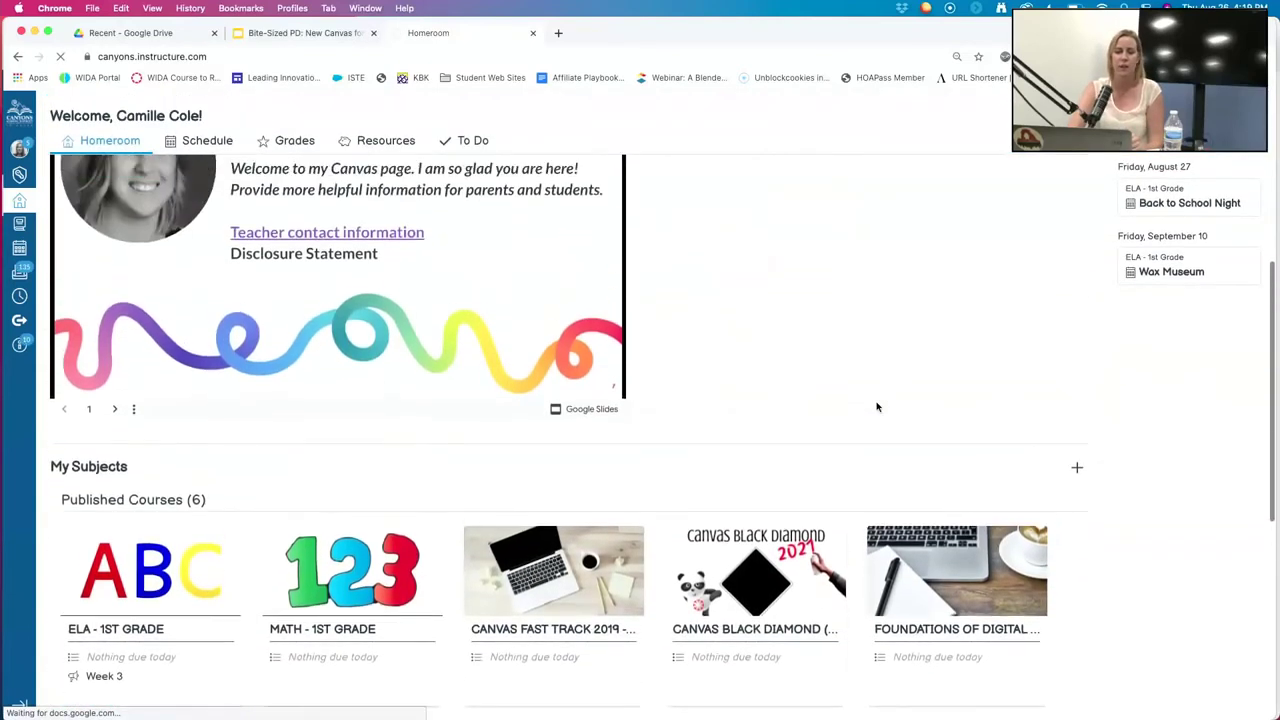
scroll(912, 295, "up", 1)
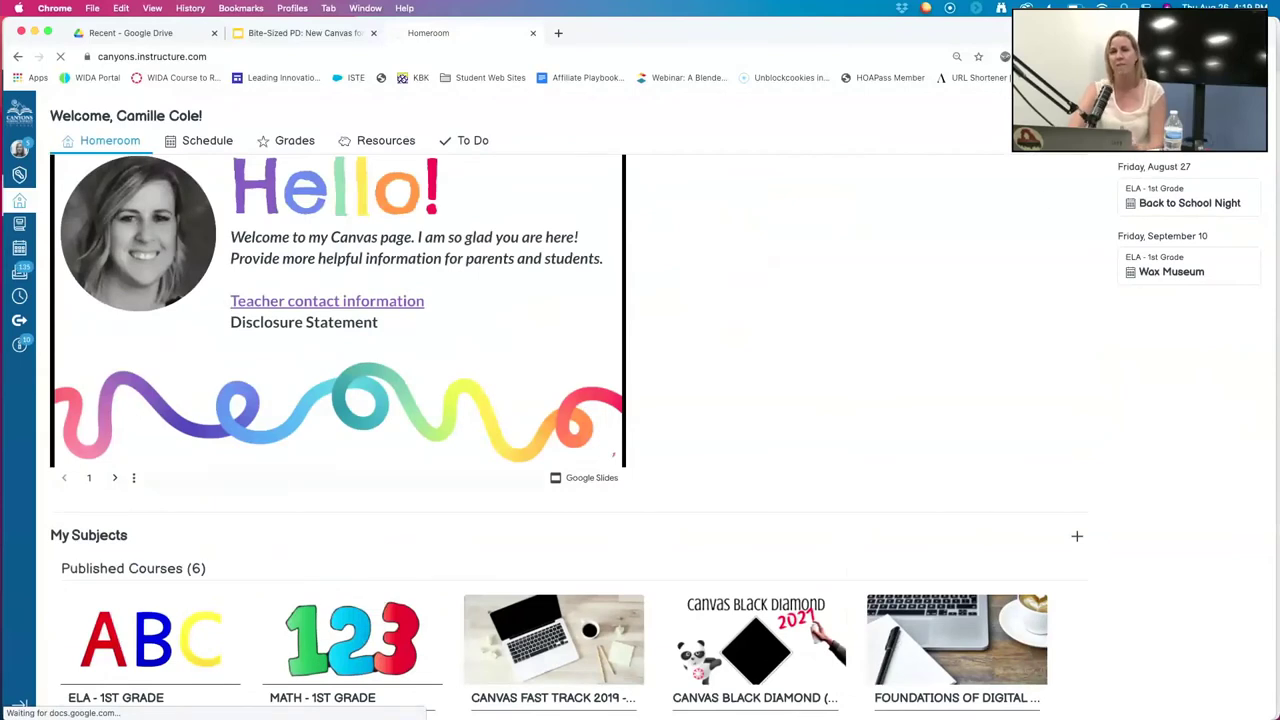
scroll(640, 400, "down", 3)
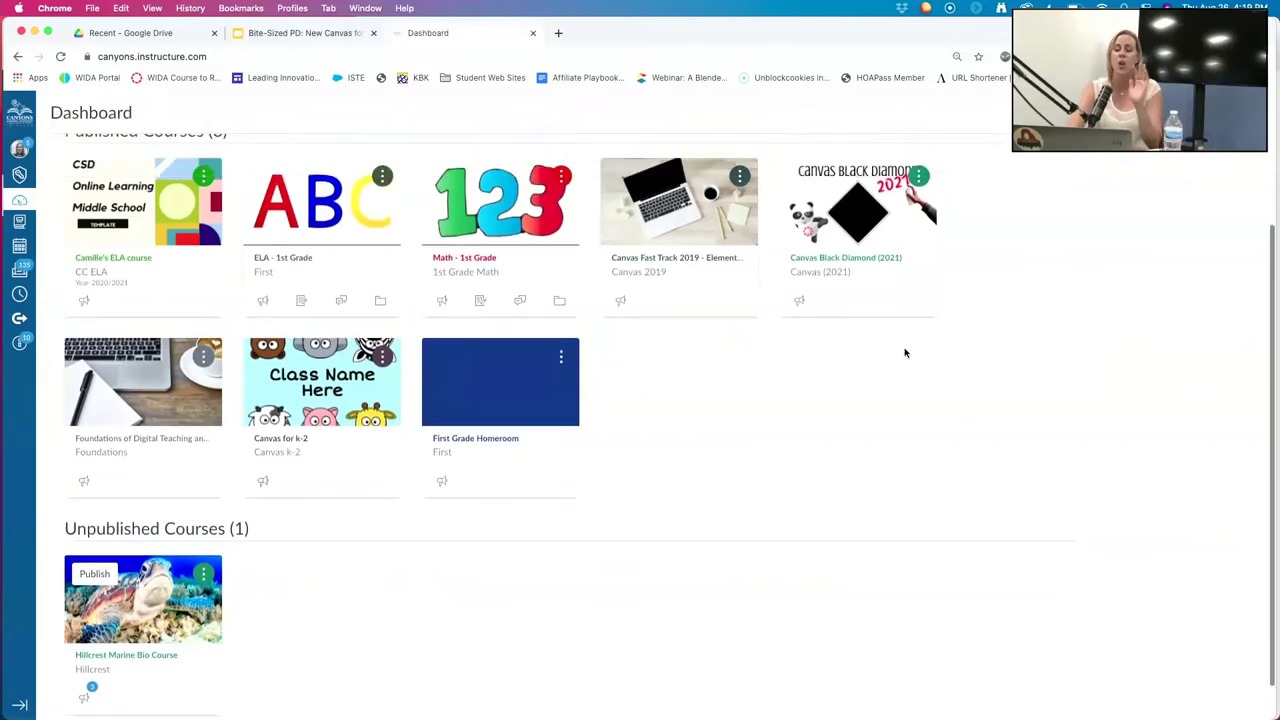
scroll(905, 352, "up", 5)
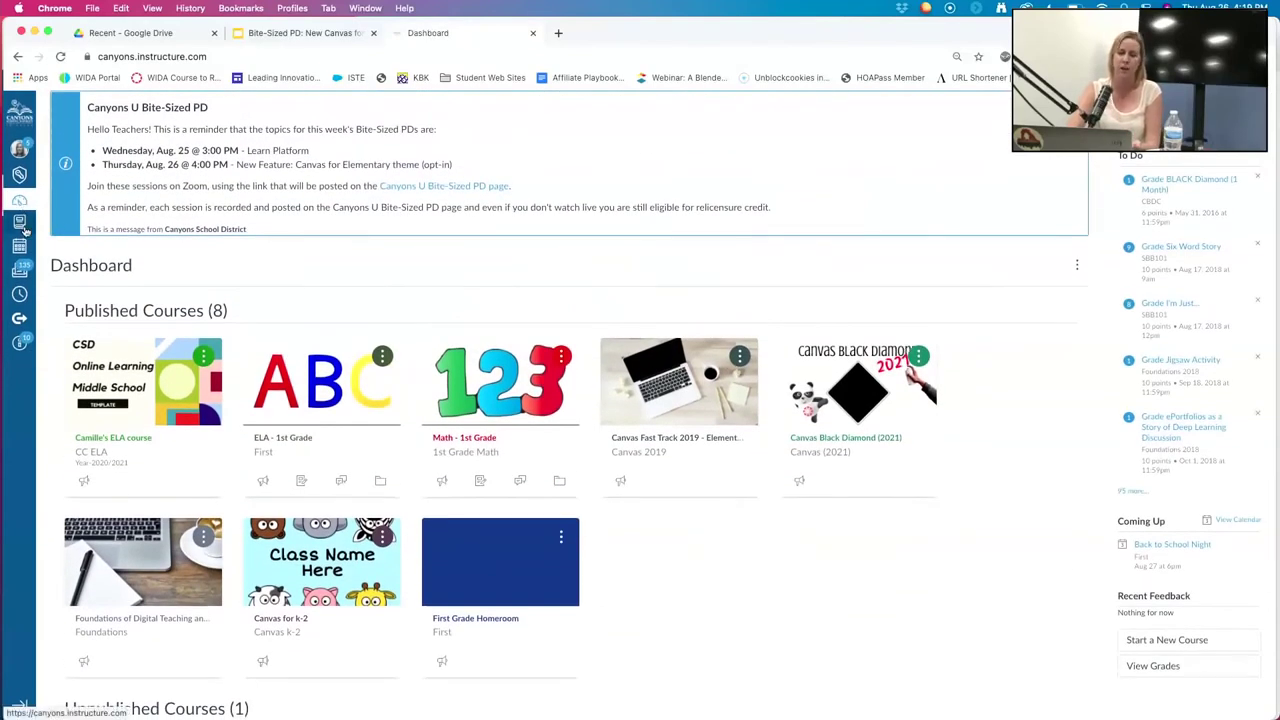
scroll(211, 403, "down", 3)
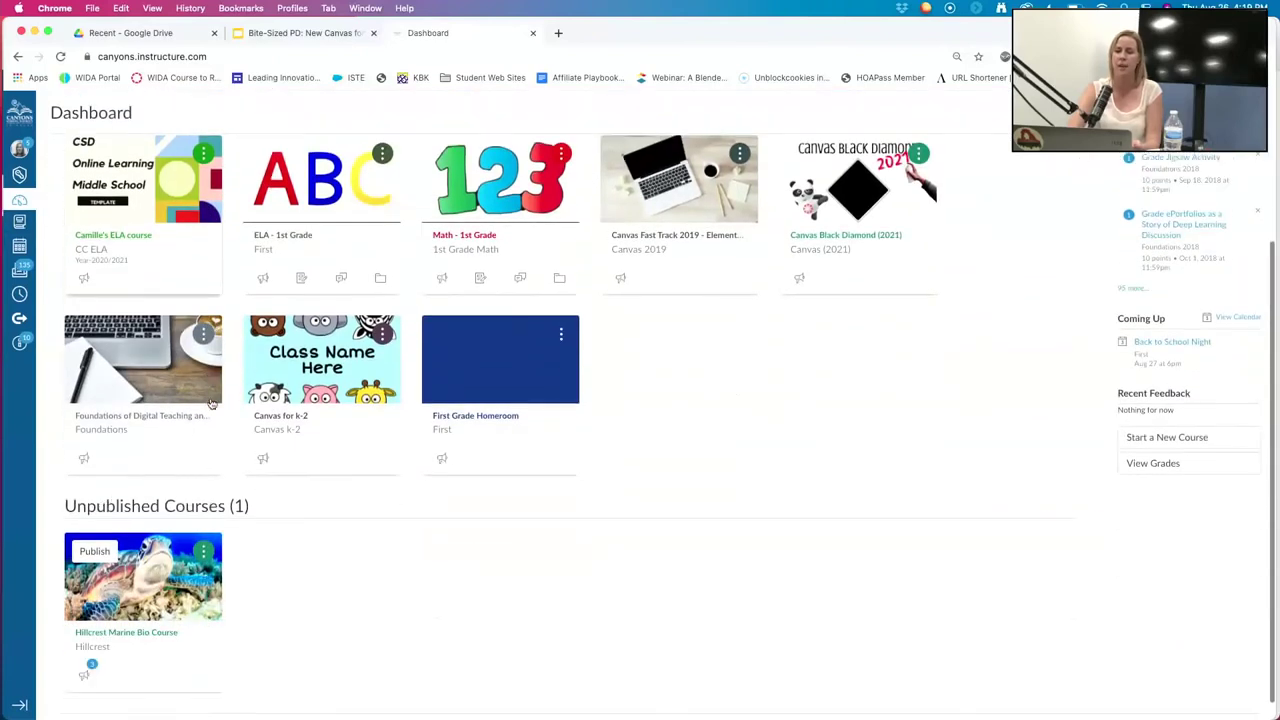
scroll(211, 403, "up", 3)
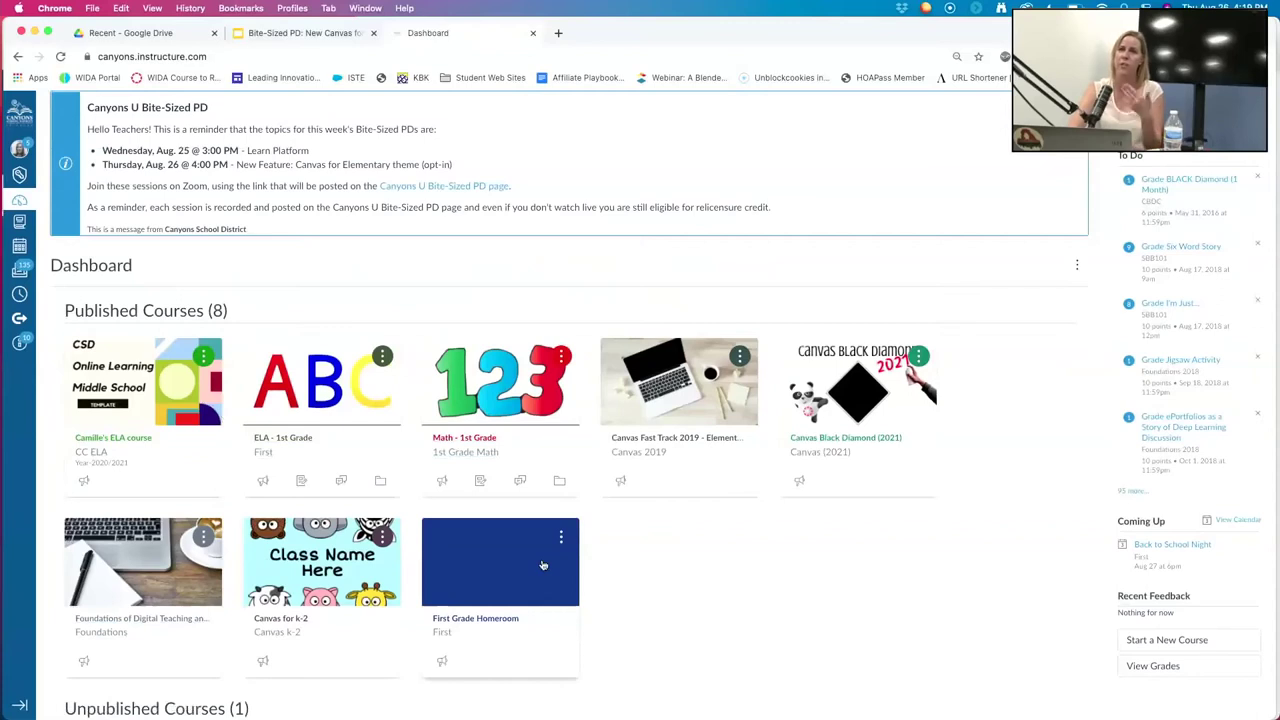
Switch the dashboard back to Homeroom View and open the First Grade Homeroom course.
left_click(1077, 266)
left_click(1081, 388)
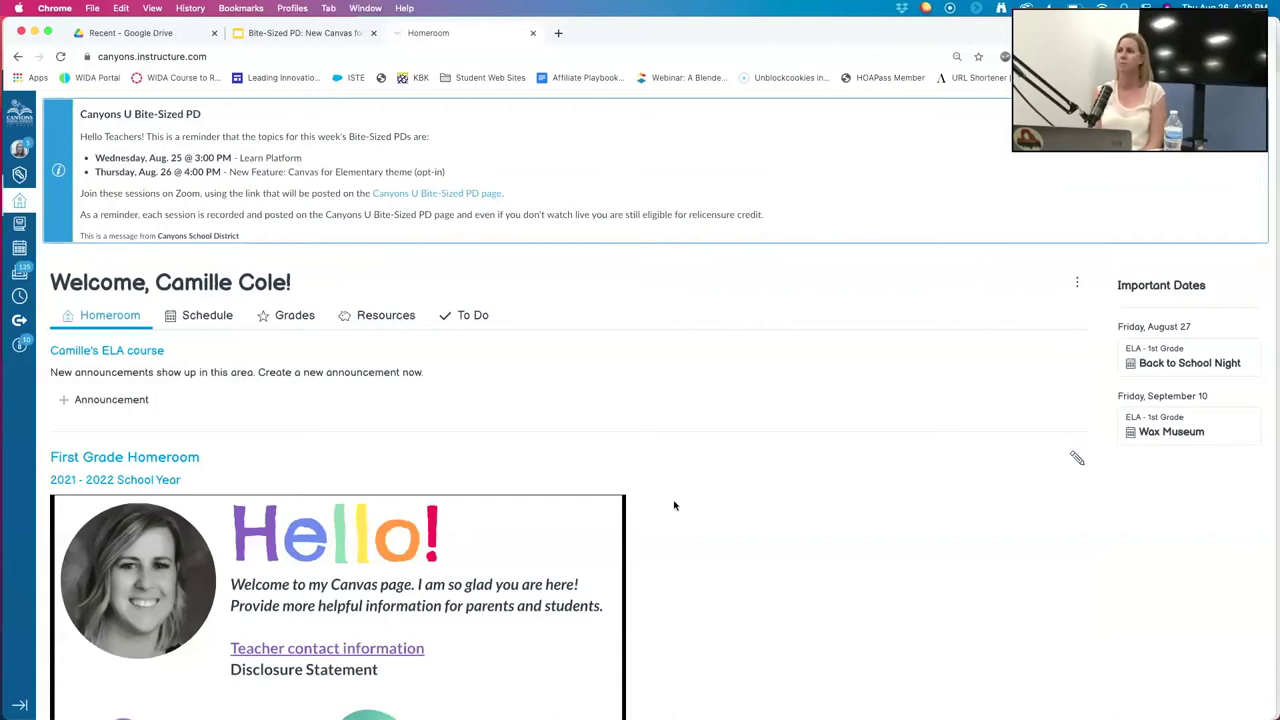
scroll(674, 506, "down", 2)
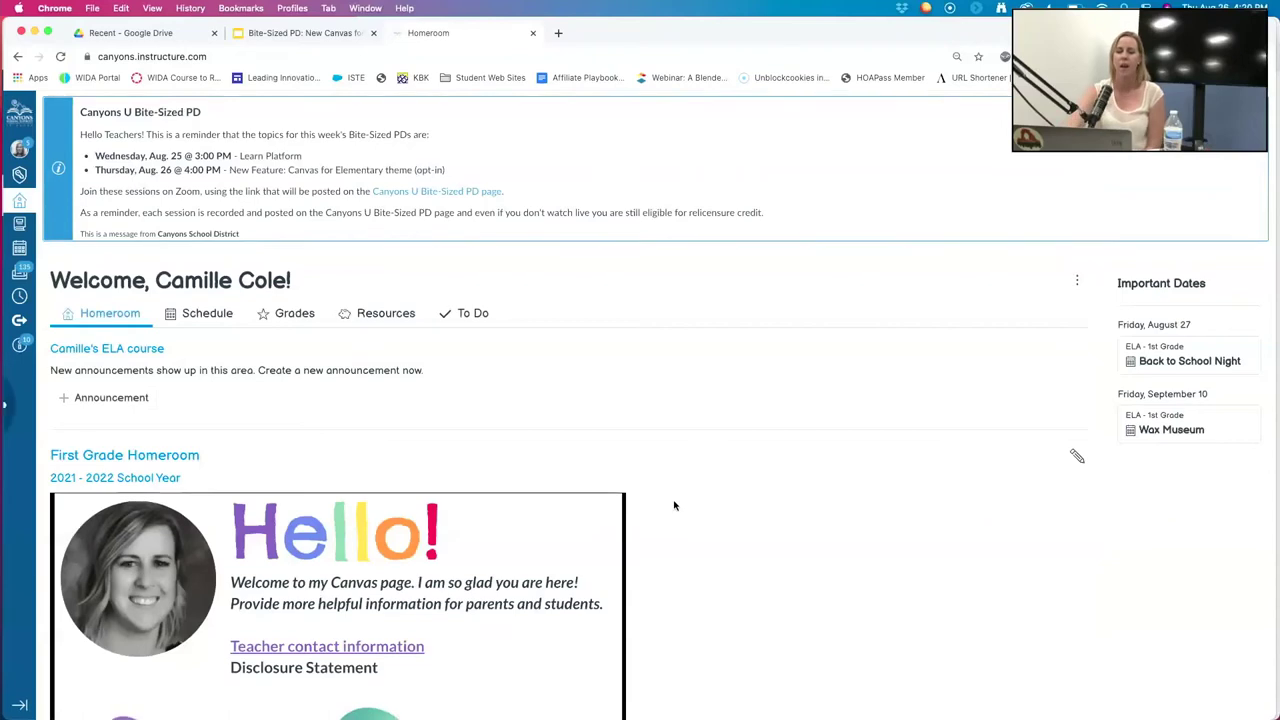
scroll(674, 506, "down", 2)
left_click(170, 275)
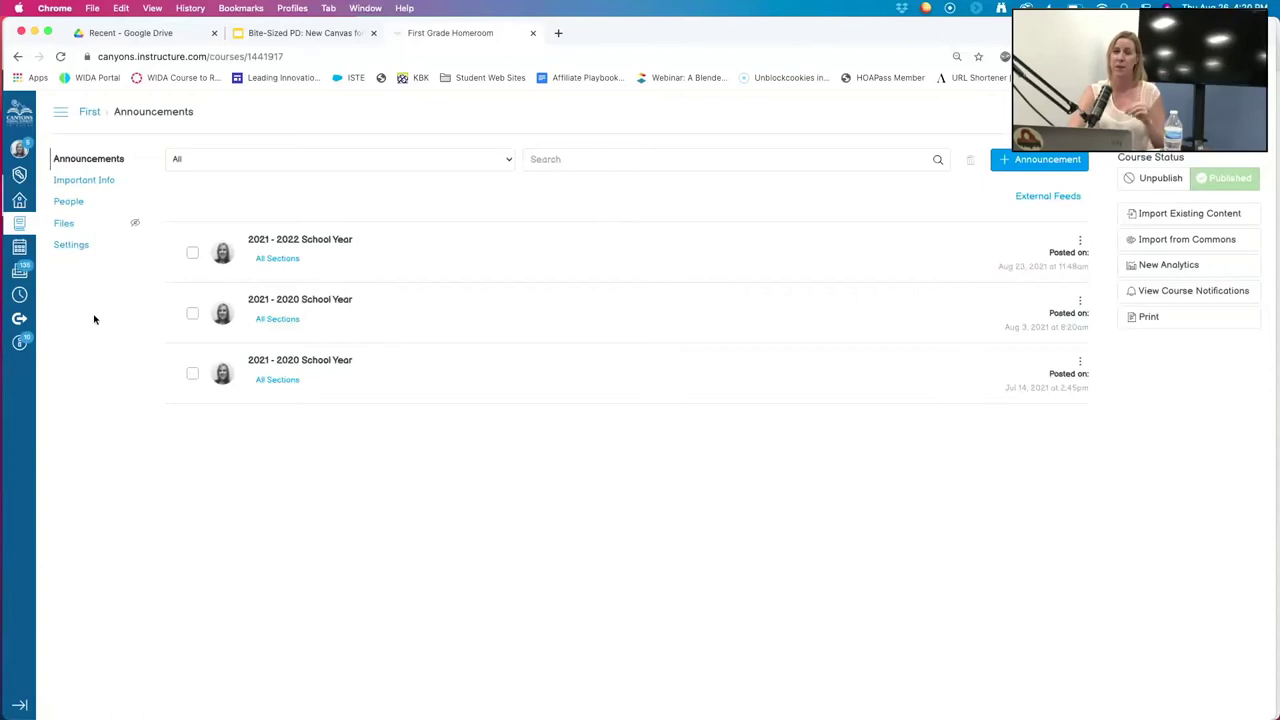
Look over the homeroom course's Important Info, People and Settings pages and return to its Announcements.
left_click(92, 181)
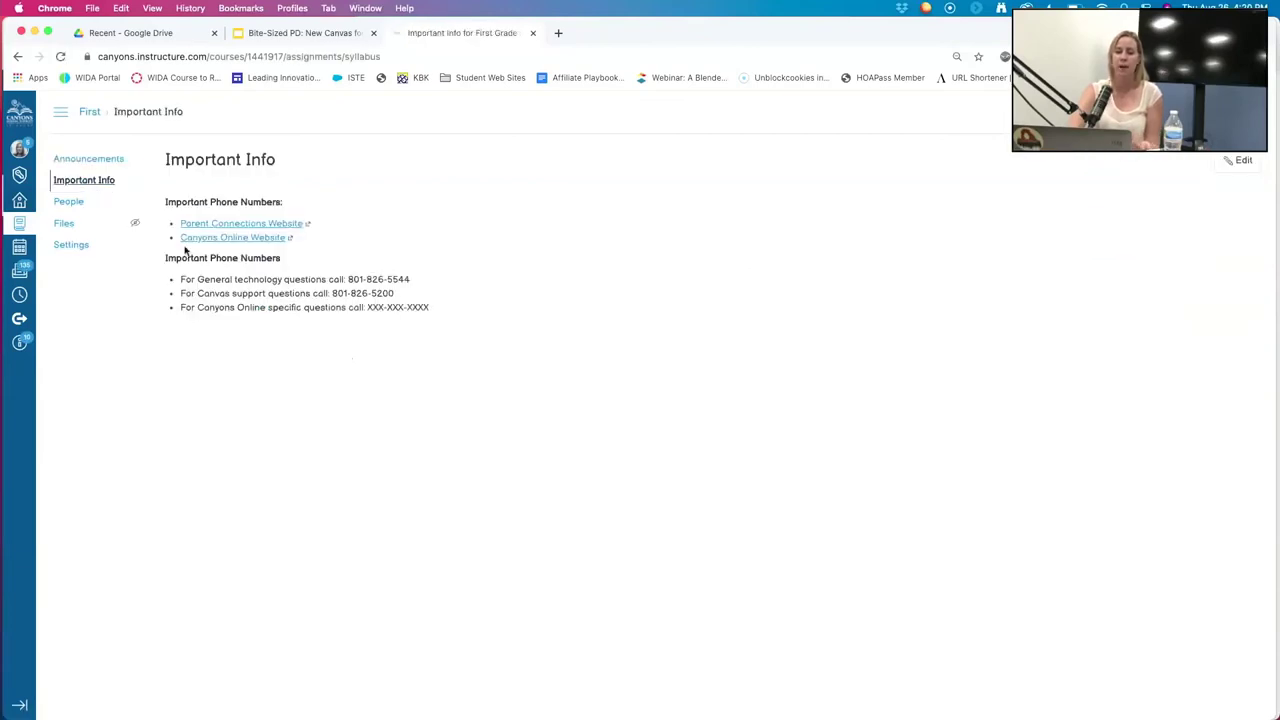
left_click(70, 201)
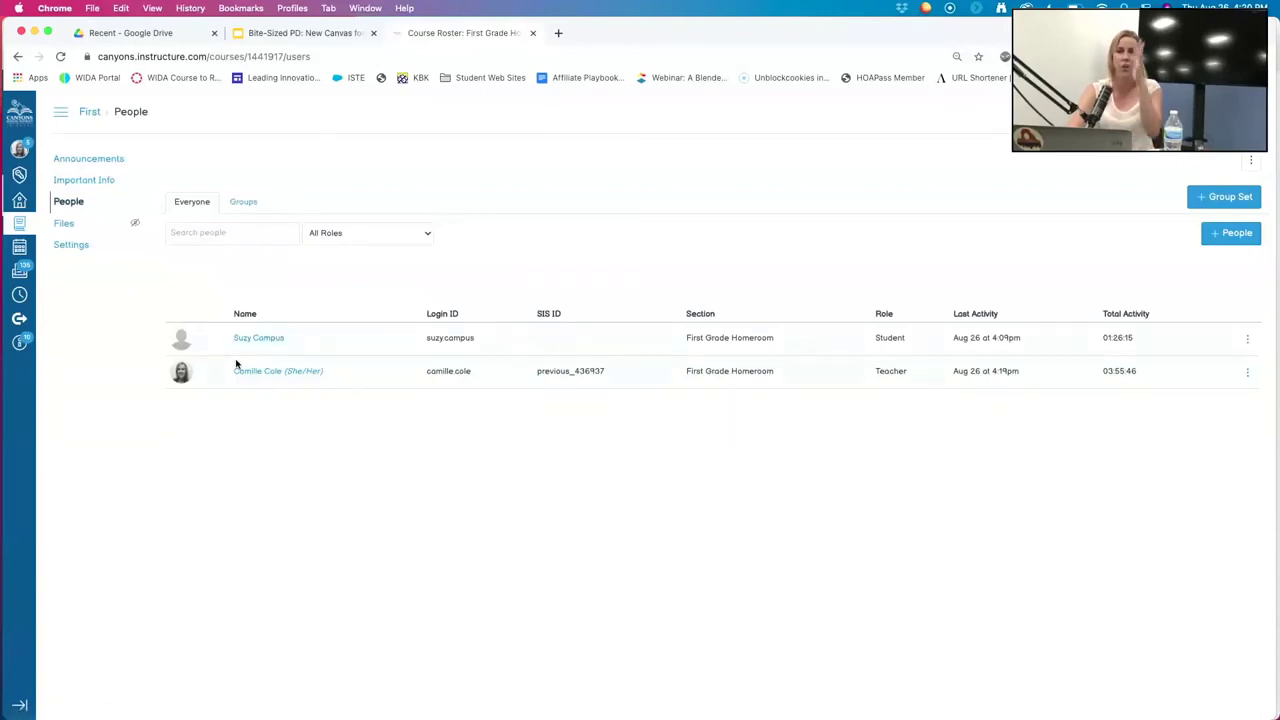
left_click(70, 246)
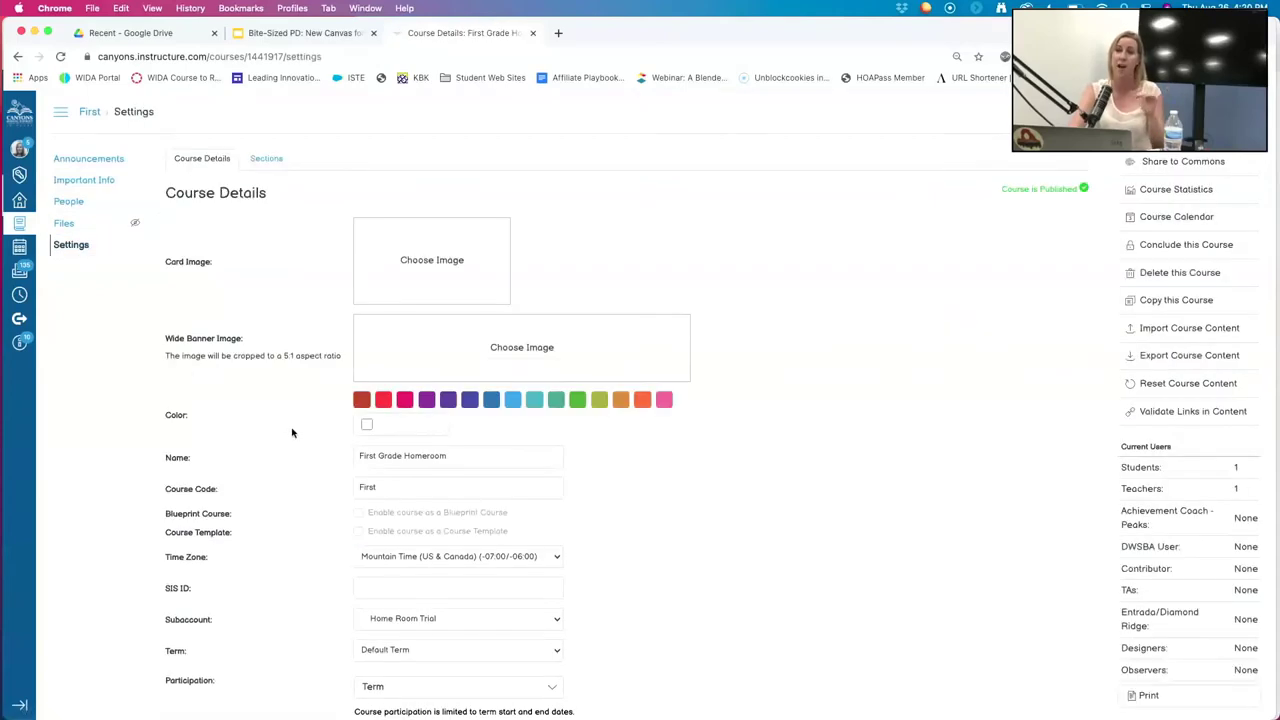
left_click(100, 161)
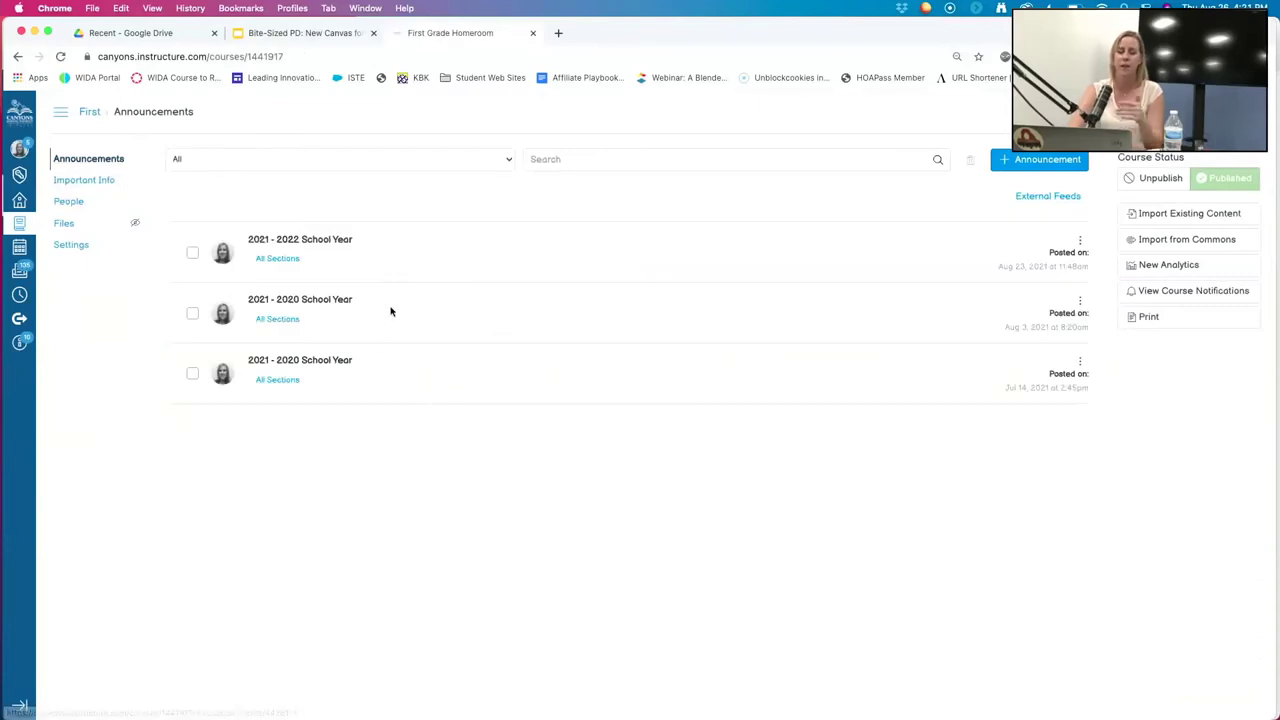
Open the 2021 - 2022 School Year announcement and page through its embedded slides to the contact info slide.
left_click(1080, 240)
left_click(817, 251)
left_click(339, 247)
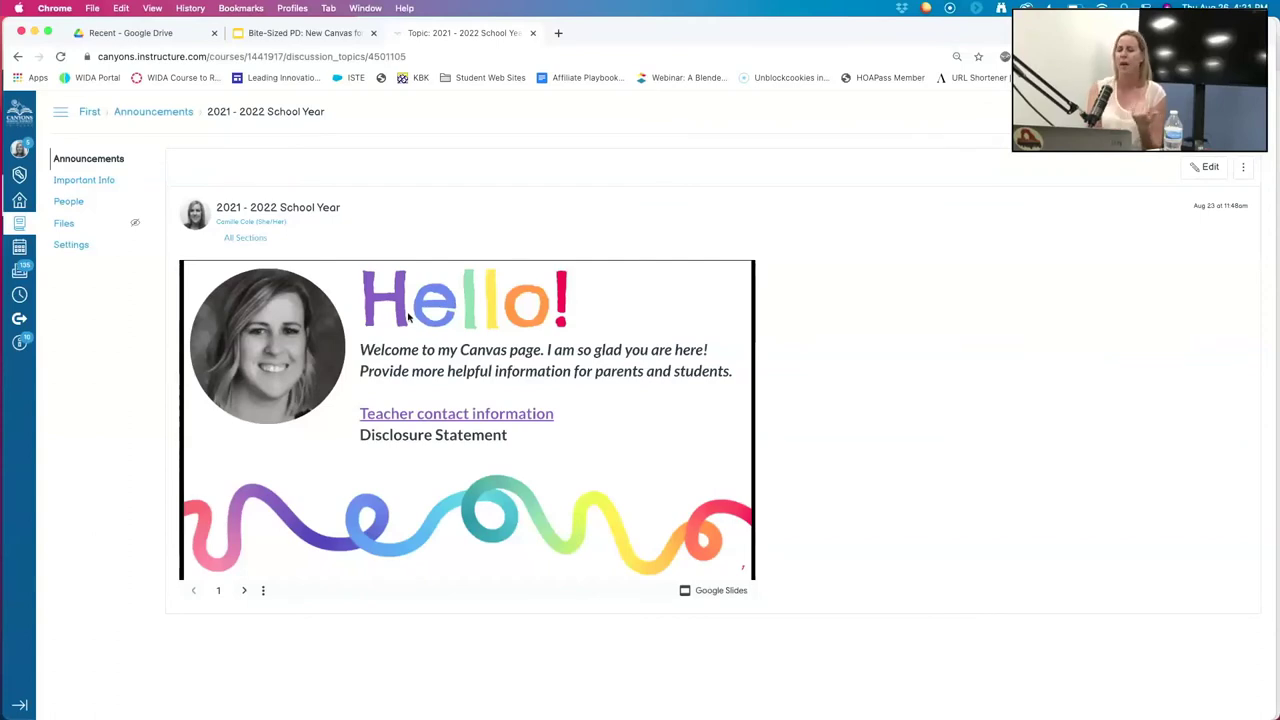
left_click(244, 591)
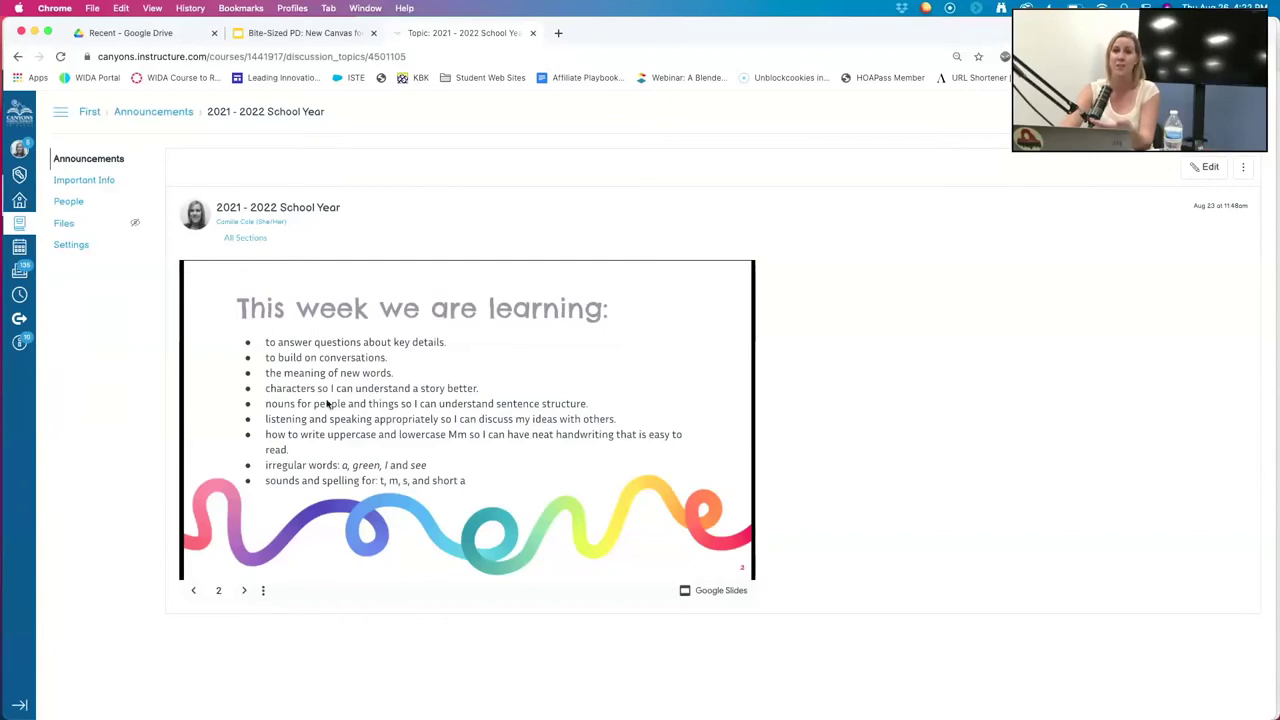
left_click(244, 590)
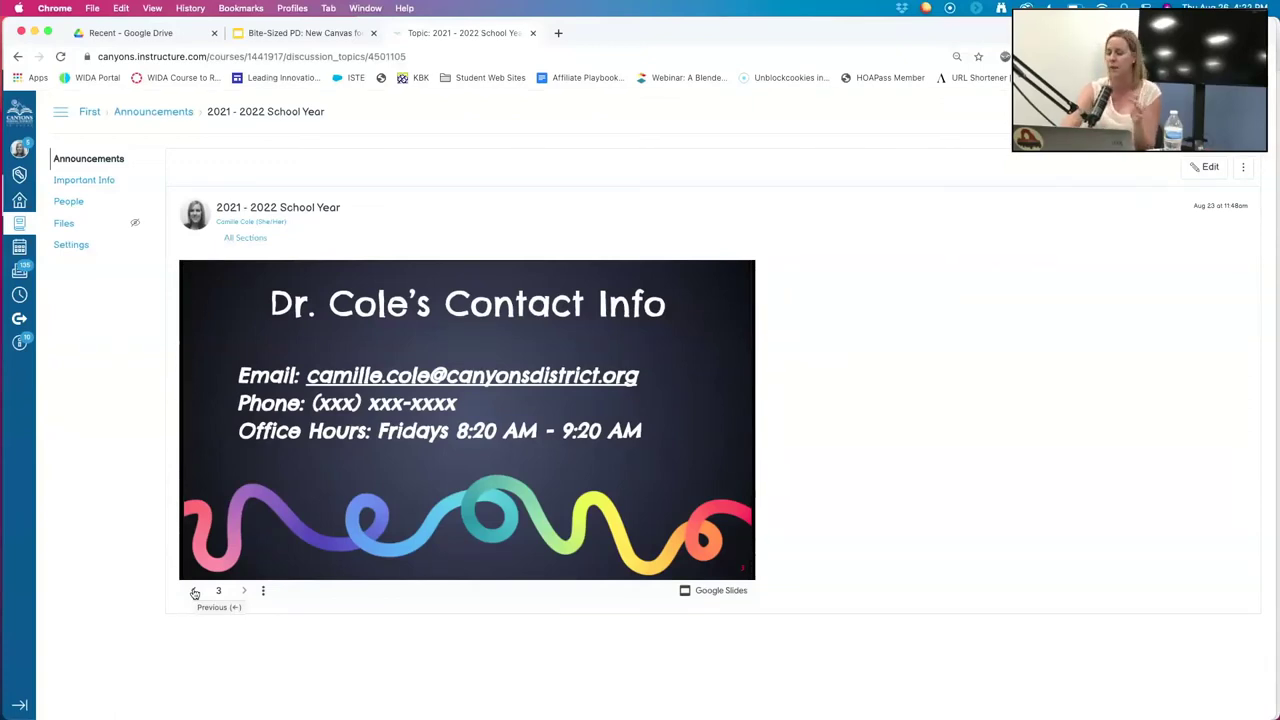
Switch to the Bite-Sized PD: New Canvas for Elementary Feature presentation in Google Slides.
left_click(313, 35)
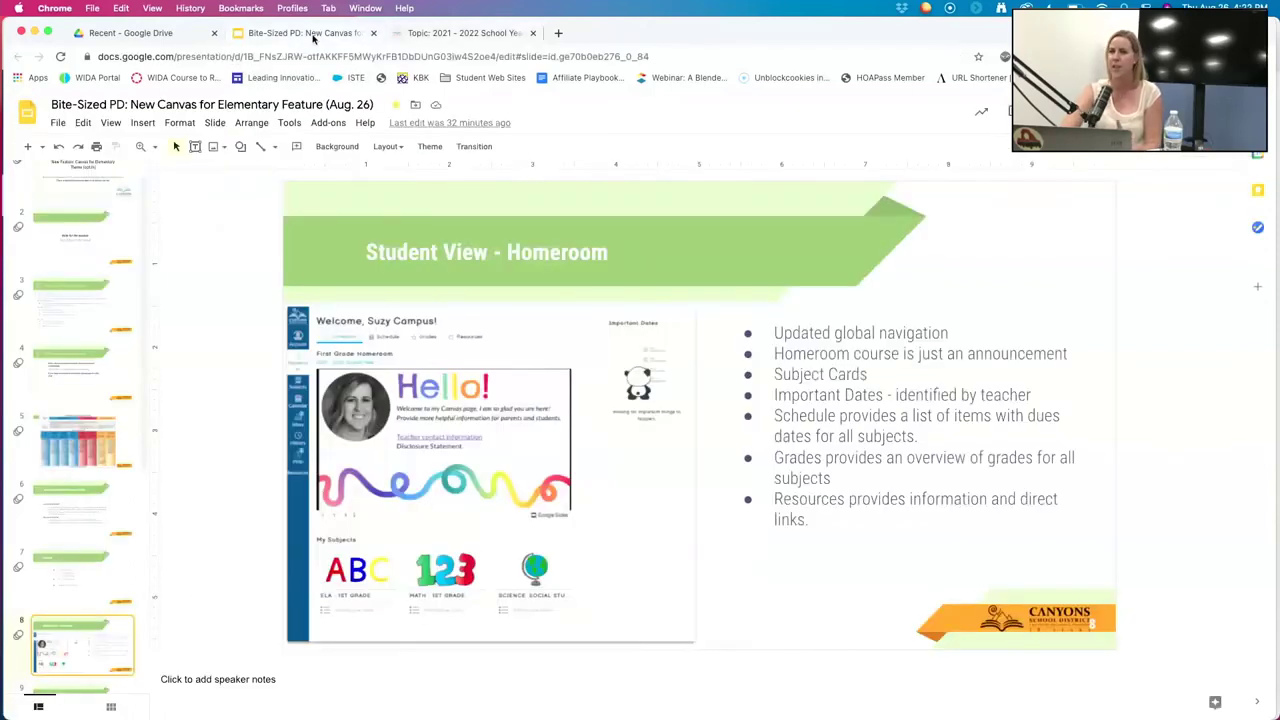